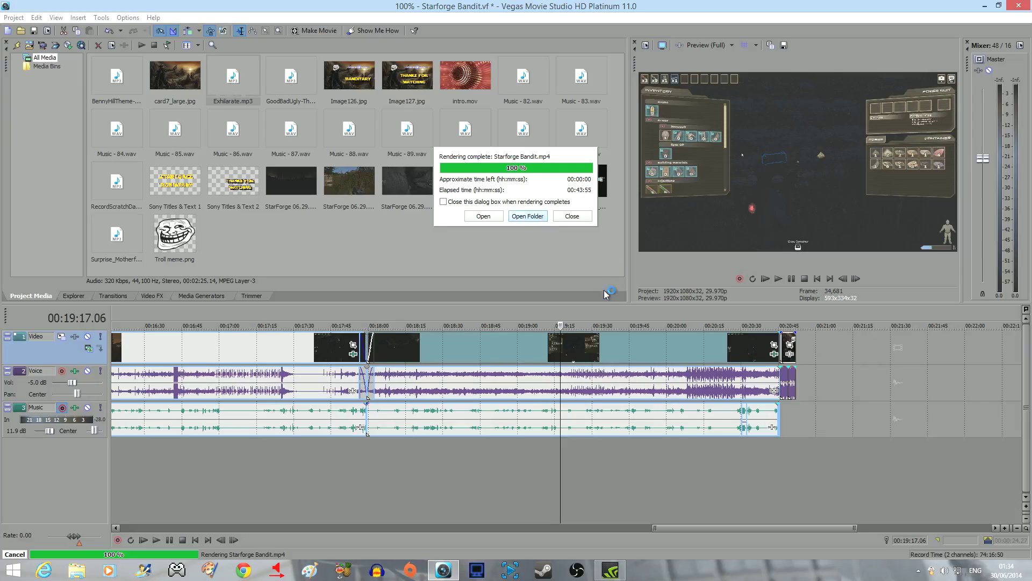
Check that Starforge Bandit.mp4 is 1.78 GB, then close Explorer and Vegas, saving the project
{"action": "key", "text": "Escape"}
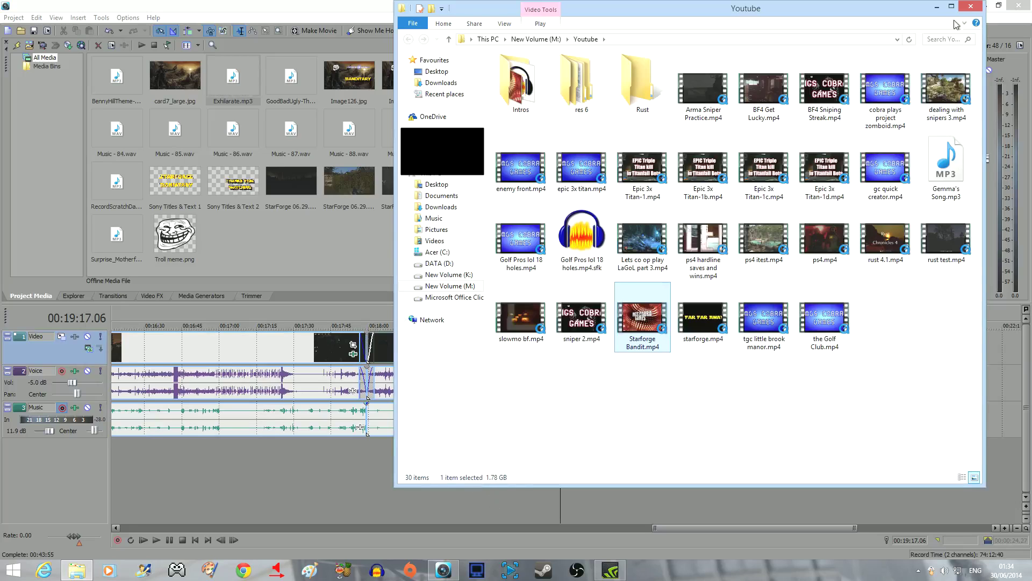
{"action": "left_click", "coordinate": [971, 9]}
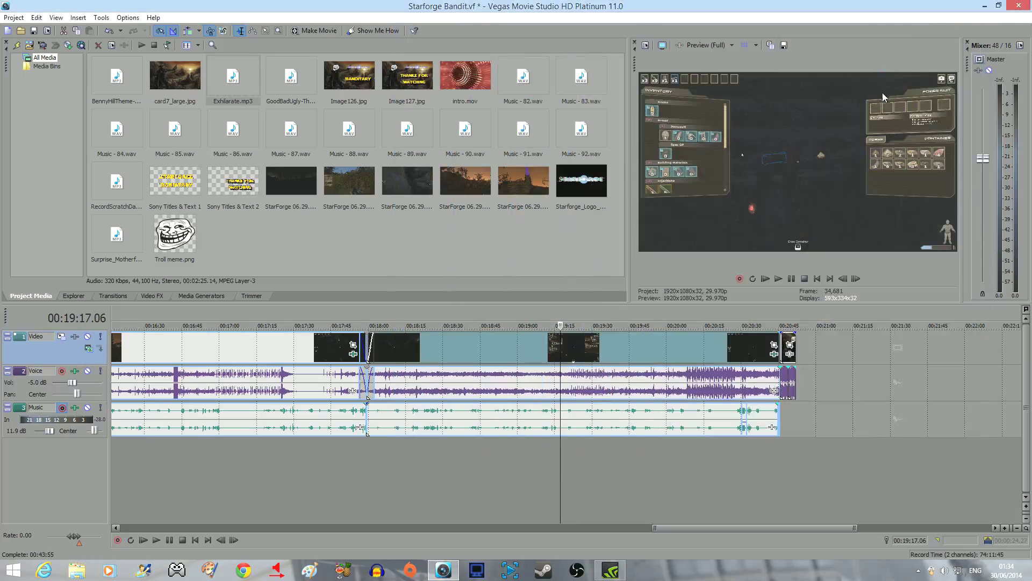
{"action": "left_click", "coordinate": [1020, 6]}
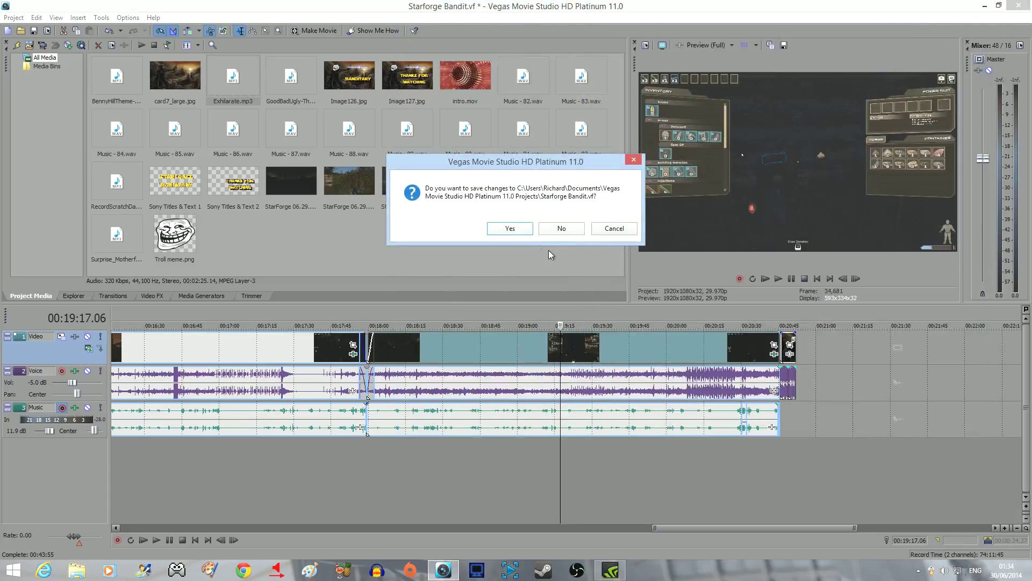
{"action": "left_click", "coordinate": [525, 232]}
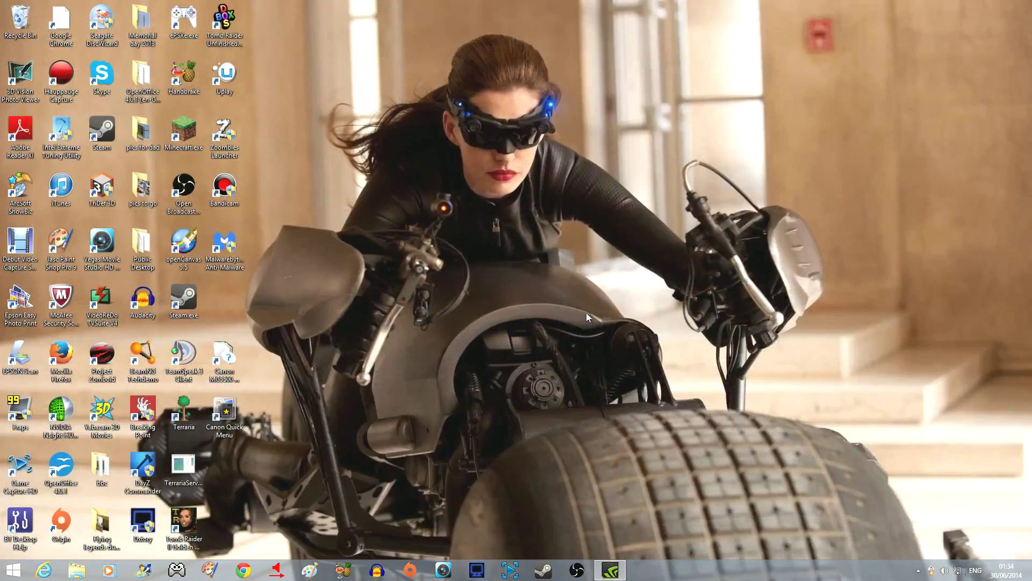
Launch HandBrake and load Starforge Bandit.mp4 from M:\Youtube as the source file
{"action": "left_click", "coordinate": [347, 576]}
{"action": "left_click", "coordinate": [346, 572]}
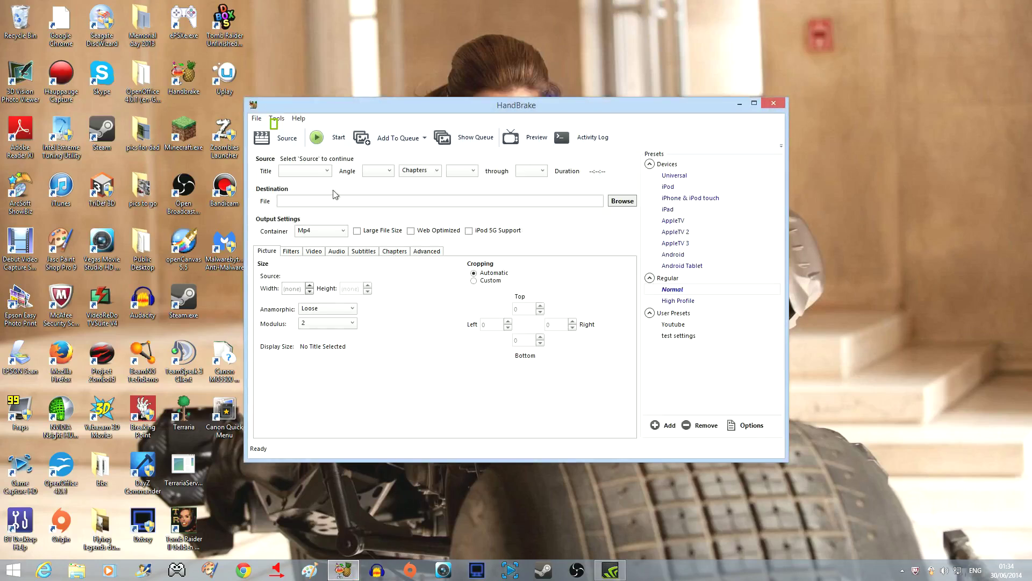
{"action": "left_click", "coordinate": [280, 138]}
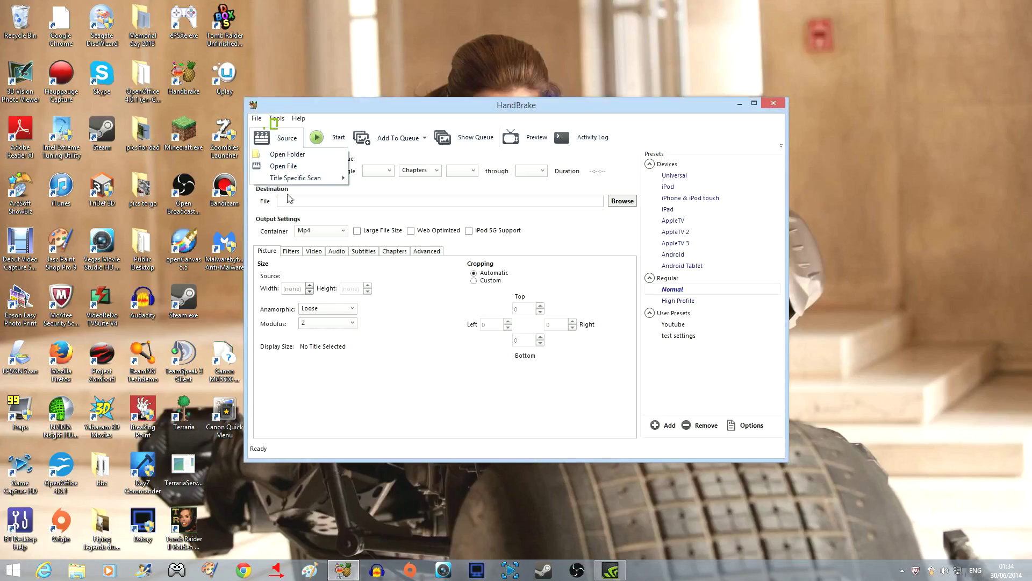
{"action": "left_click", "coordinate": [290, 166]}
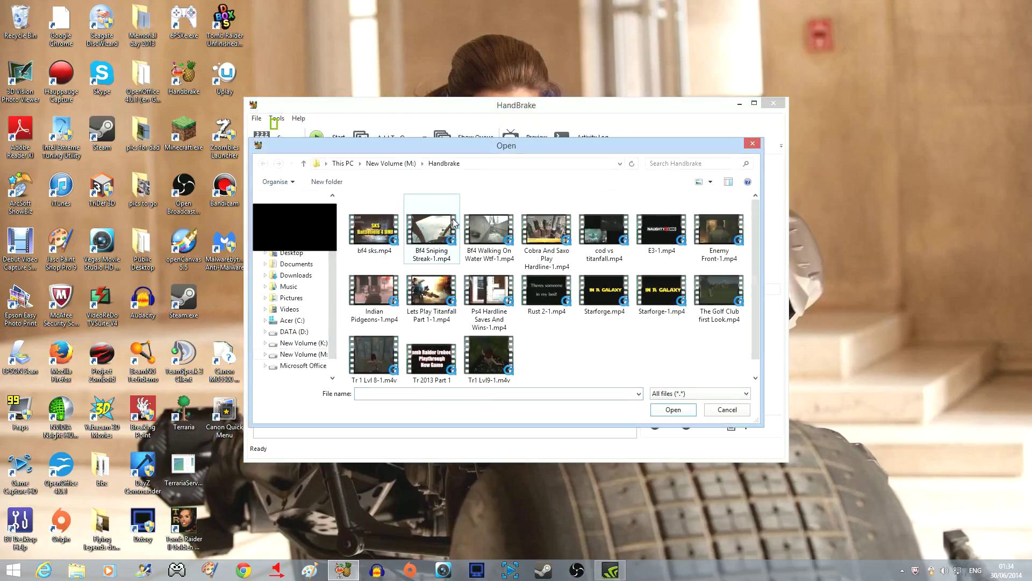
{"action": "left_click", "coordinate": [395, 164]}
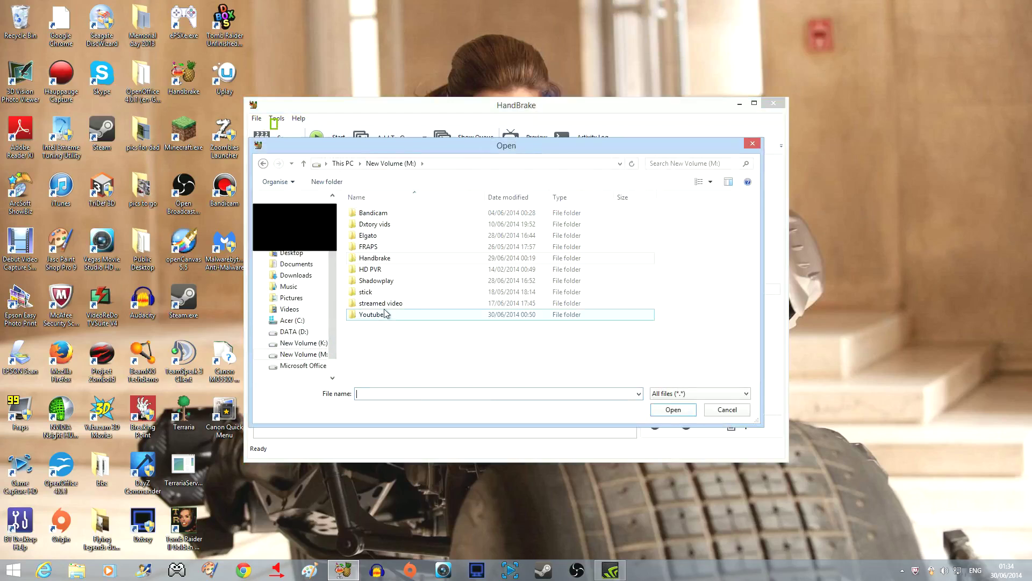
{"action": "double_click", "coordinate": [377, 314]}
{"action": "scroll", "coordinate": [422, 302], "scroll_direction": "down", "scroll_amount": 3}
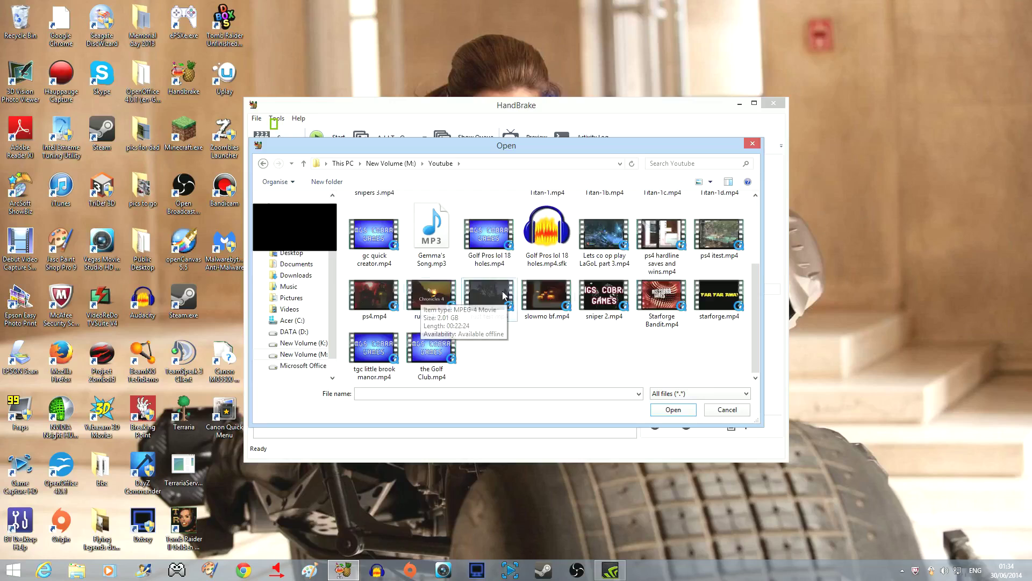
{"action": "left_click", "coordinate": [662, 297]}
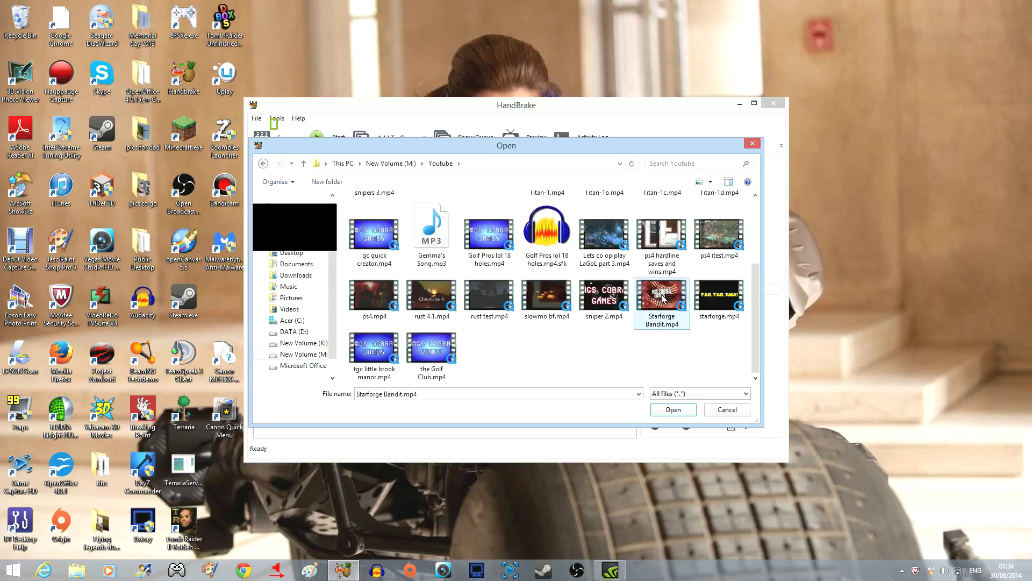
{"action": "left_click", "coordinate": [665, 410]}
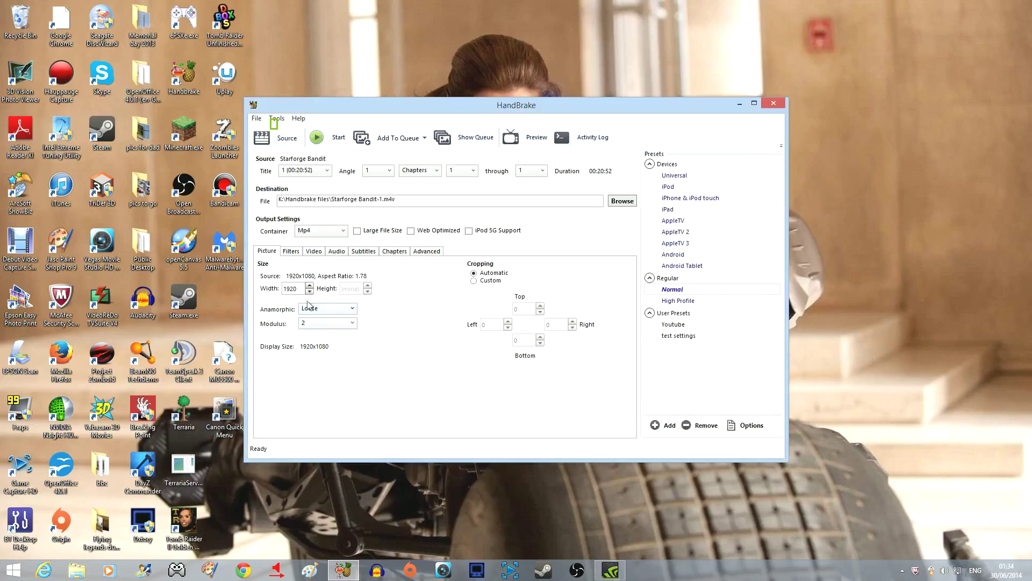
Set anamorphic mode to Strict and apply the 'test settings' preset
{"action": "left_click", "coordinate": [350, 311]}
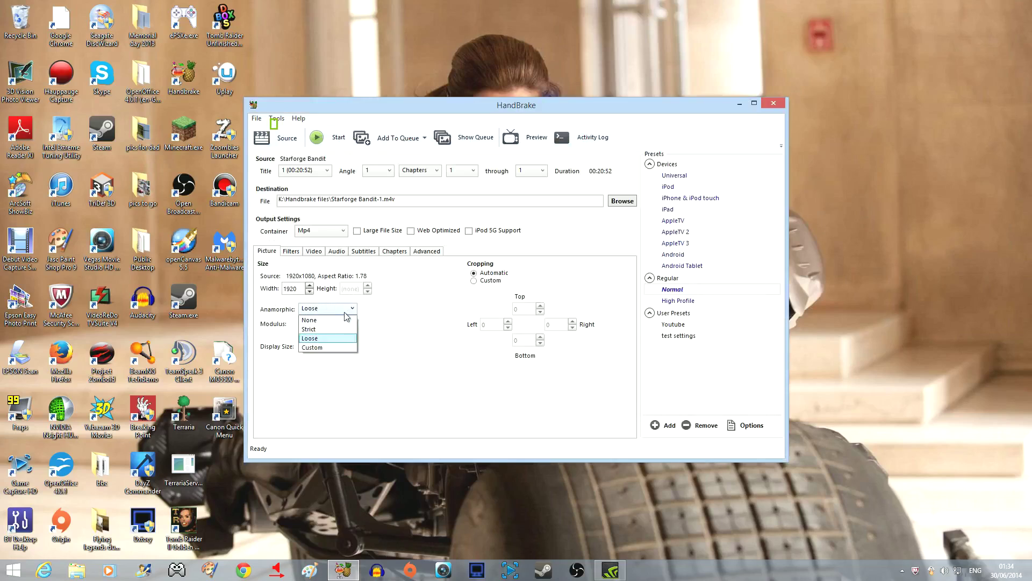
{"action": "left_click", "coordinate": [324, 329]}
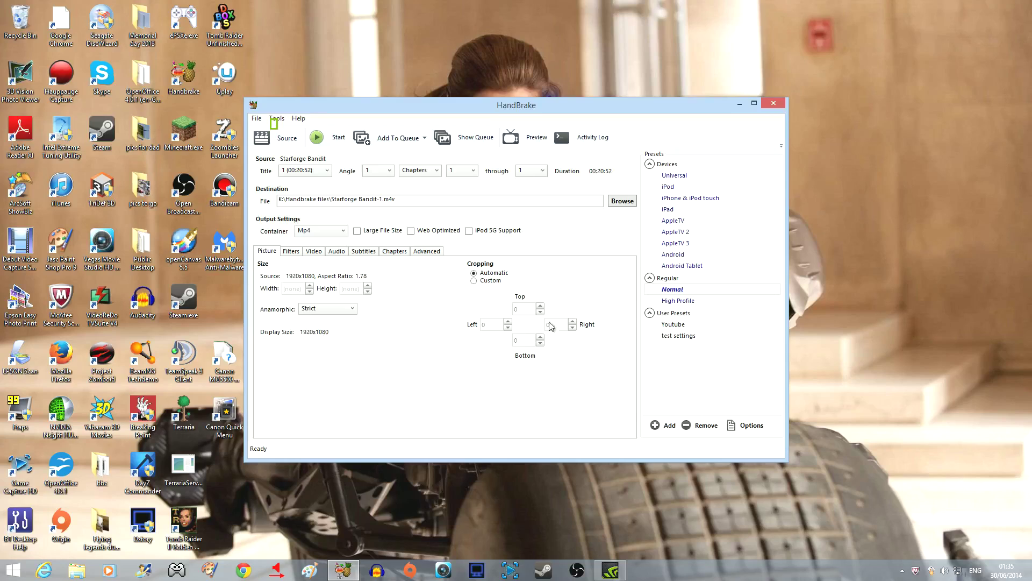
{"action": "left_click", "coordinate": [670, 341]}
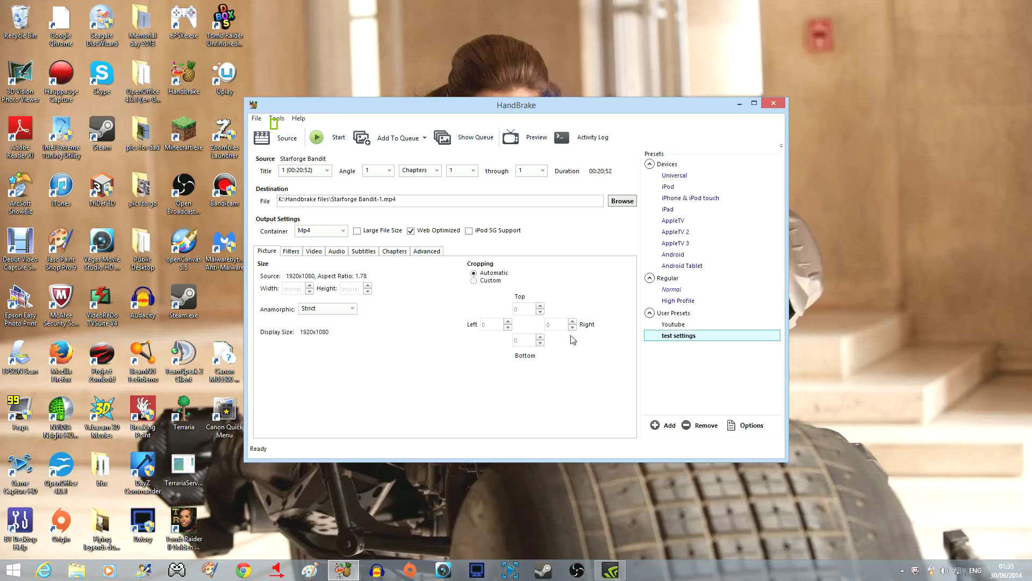
Review the Filters and Video settings, keeping H.264 (x264) as the codec
{"action": "left_click", "coordinate": [296, 253]}
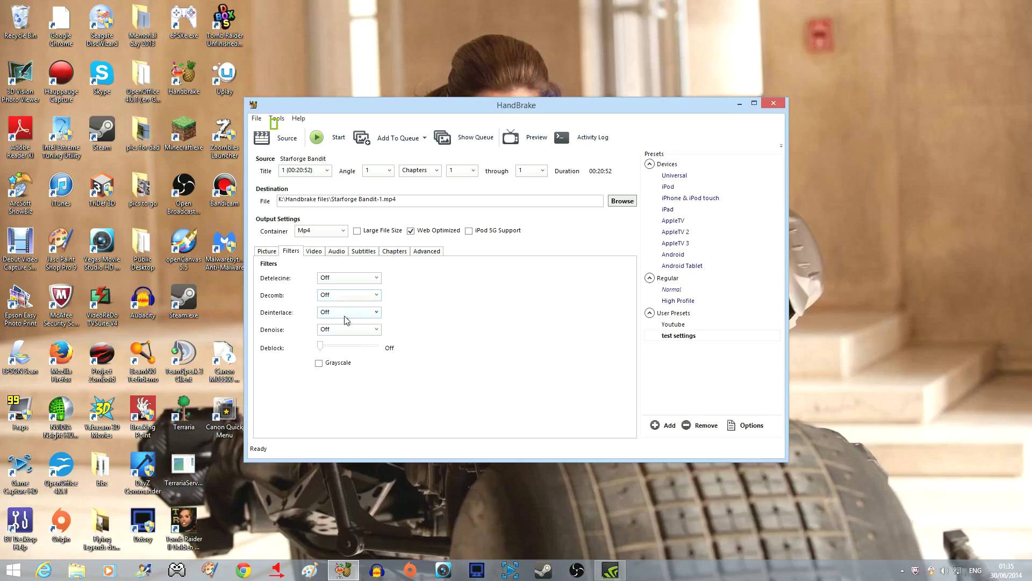
{"action": "left_click", "coordinate": [314, 252]}
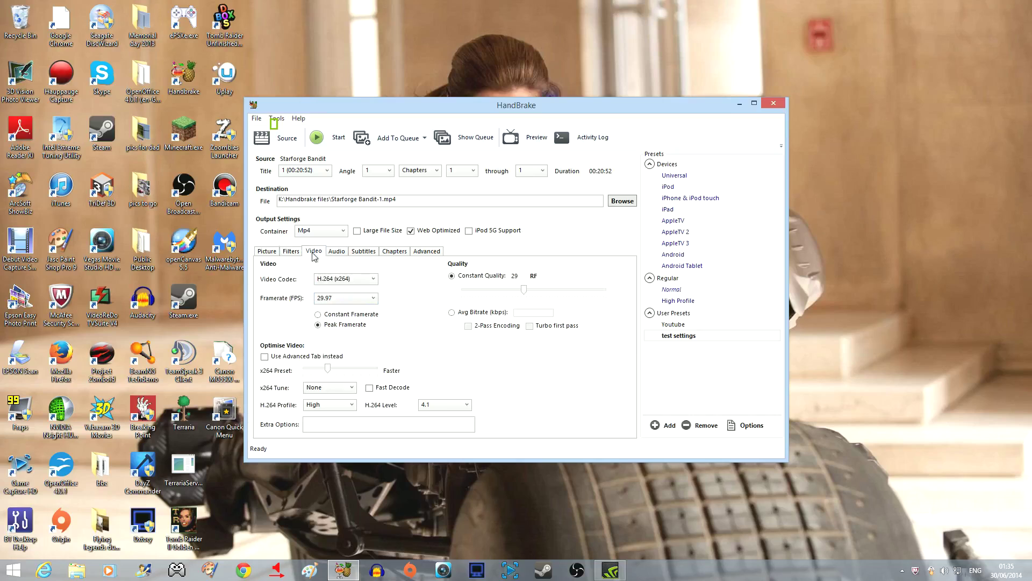
{"action": "left_click", "coordinate": [374, 279]}
{"action": "left_click", "coordinate": [374, 280]}
{"action": "mouse_move", "coordinate": [498, 306]}
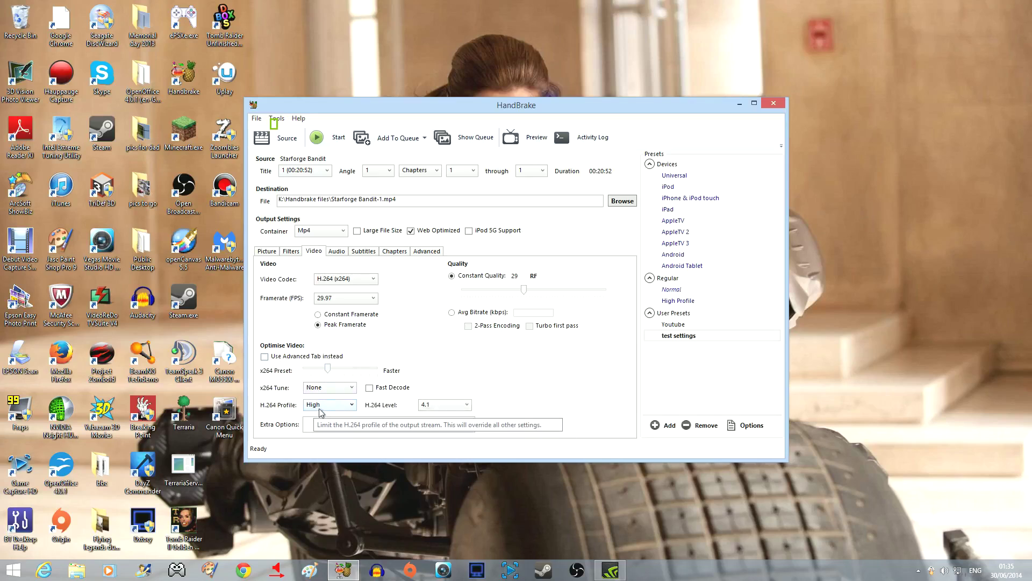
{"action": "mouse_move", "coordinate": [428, 410]}
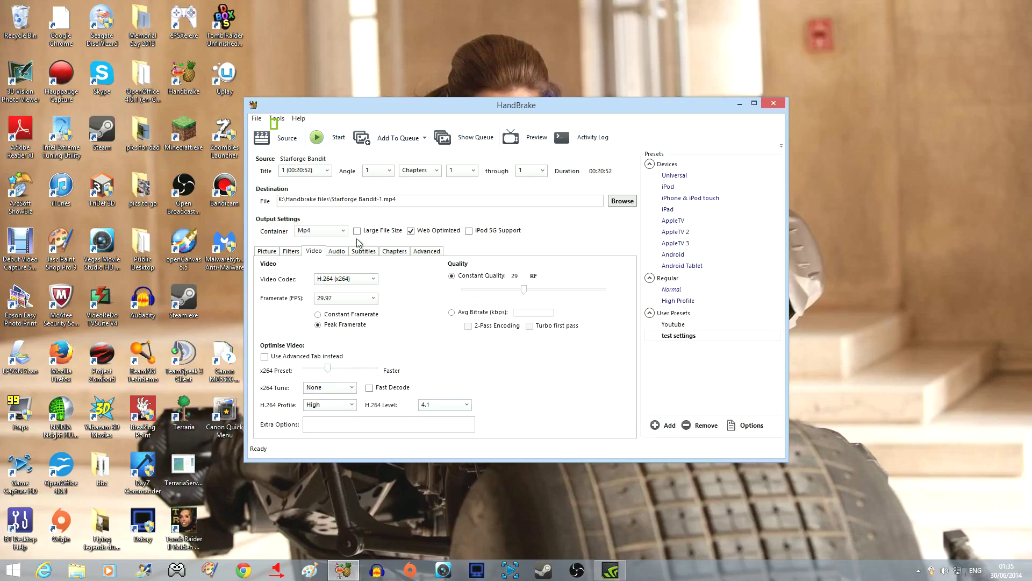
Review the Audio, Subtitles, Chapters and Advanced settings, then return to the Video settings
{"action": "left_click", "coordinate": [333, 255]}
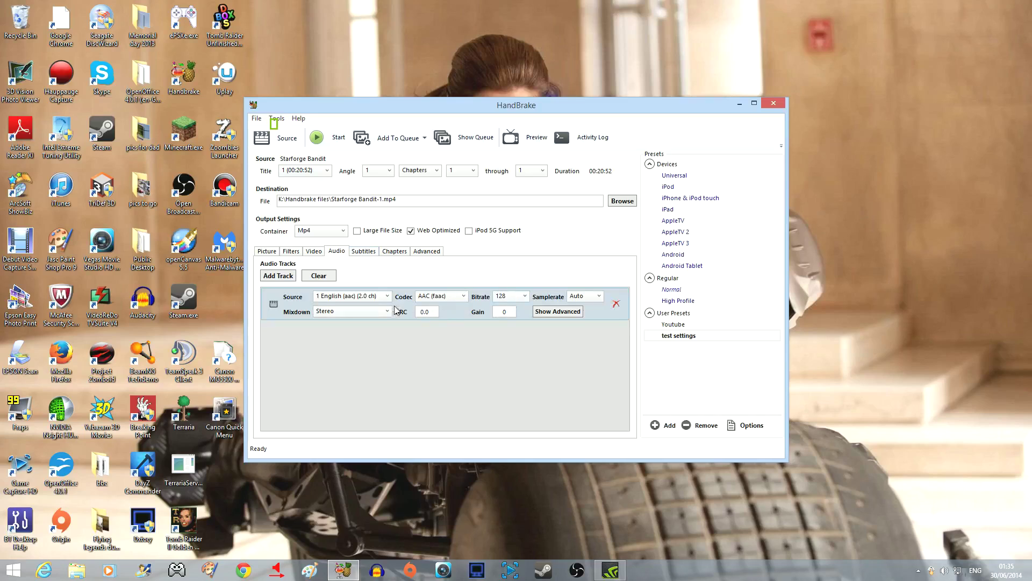
{"action": "left_click", "coordinate": [376, 254]}
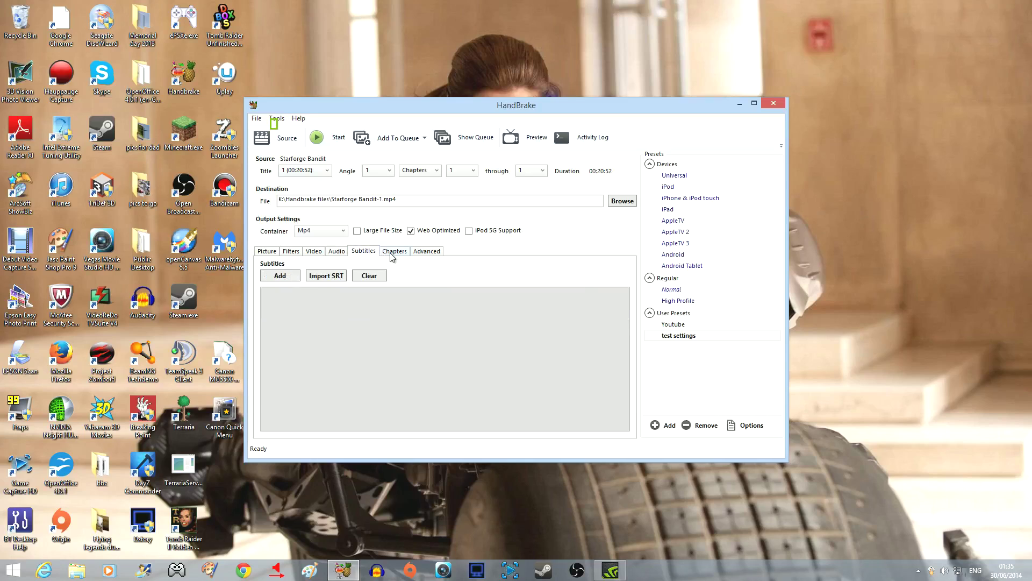
{"action": "left_click", "coordinate": [391, 254]}
{"action": "left_click", "coordinate": [426, 254]}
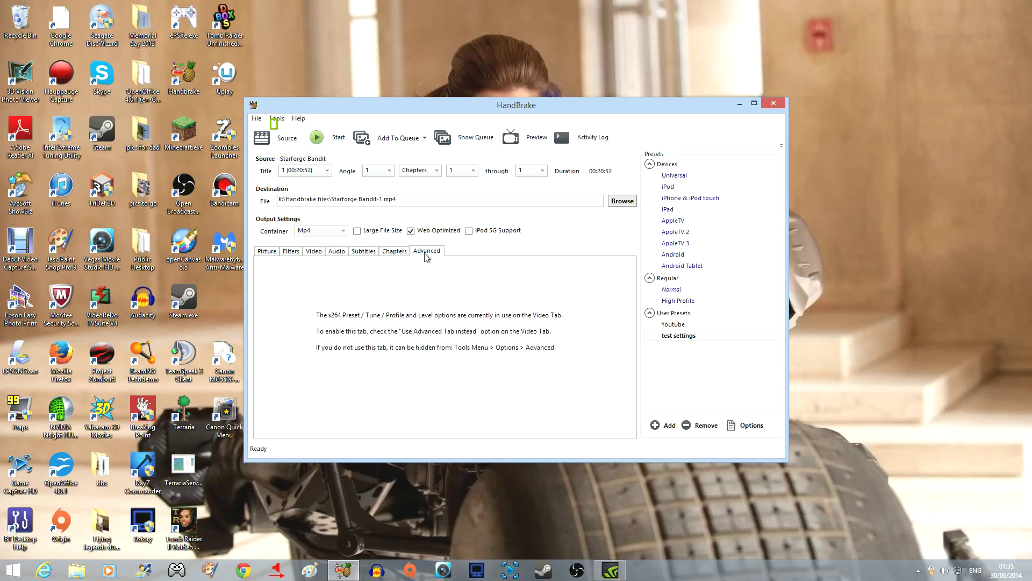
{"action": "left_click", "coordinate": [265, 254]}
{"action": "left_click", "coordinate": [292, 254]}
{"action": "left_click", "coordinate": [322, 252]}
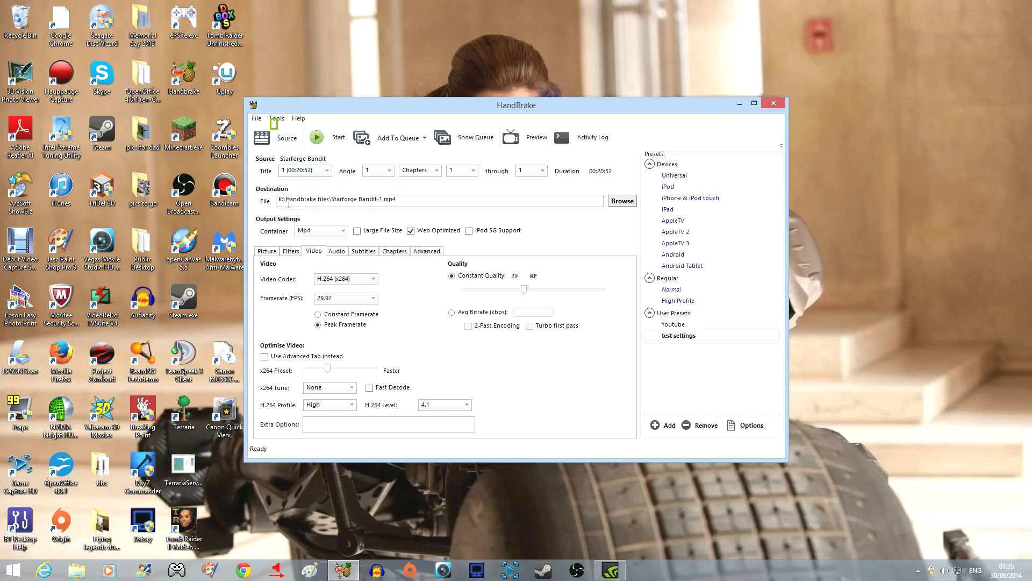
Save the output as Starforge Bandit-1.mp4 in the Handbrake folder on New Volume (M:)
{"action": "left_click", "coordinate": [621, 201]}
{"action": "scroll", "coordinate": [301, 302], "scroll_direction": "down", "scroll_amount": 1}
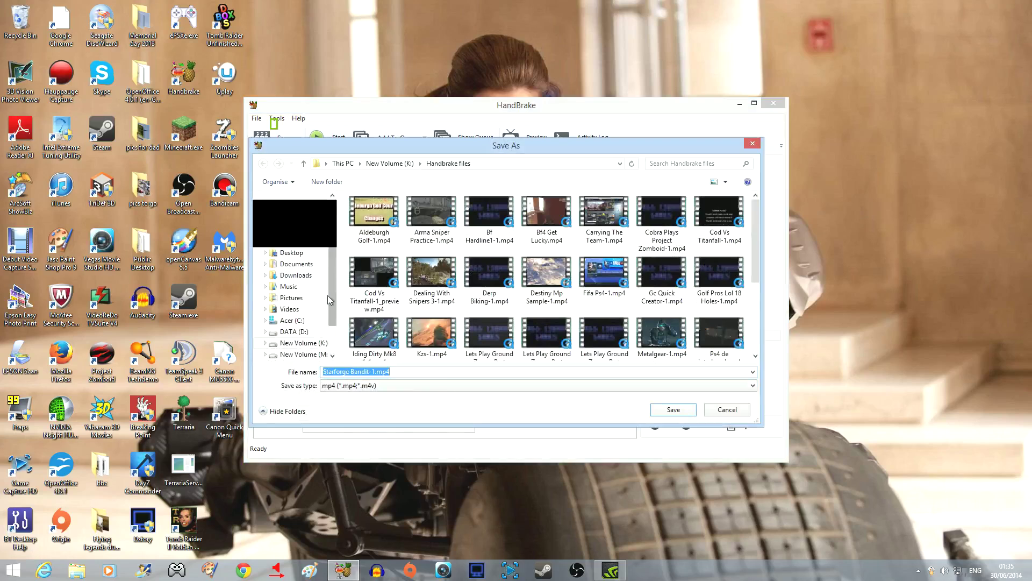
{"action": "left_click", "coordinate": [301, 331]}
{"action": "double_click", "coordinate": [375, 257]}
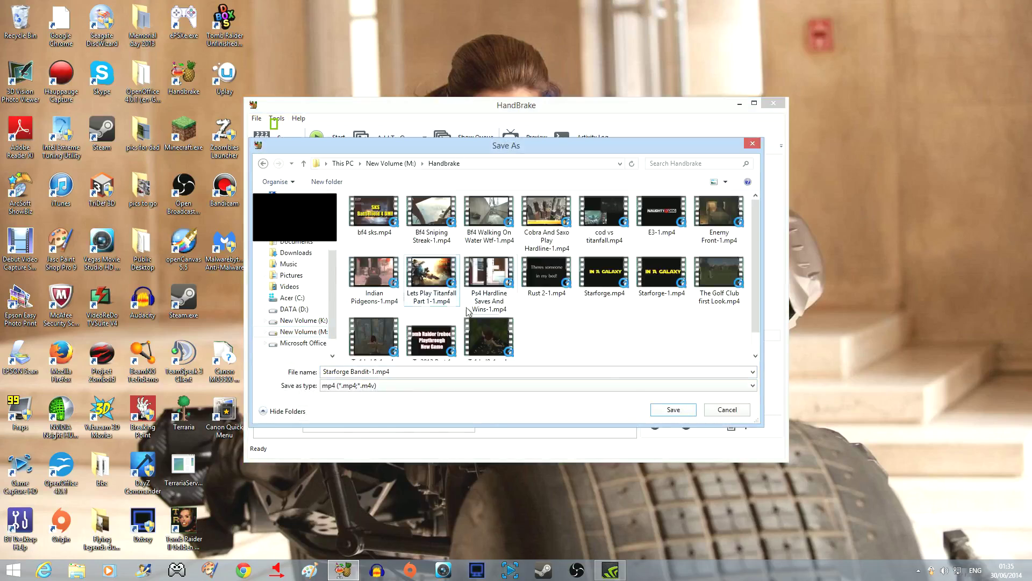
{"action": "left_click", "coordinate": [680, 412]}
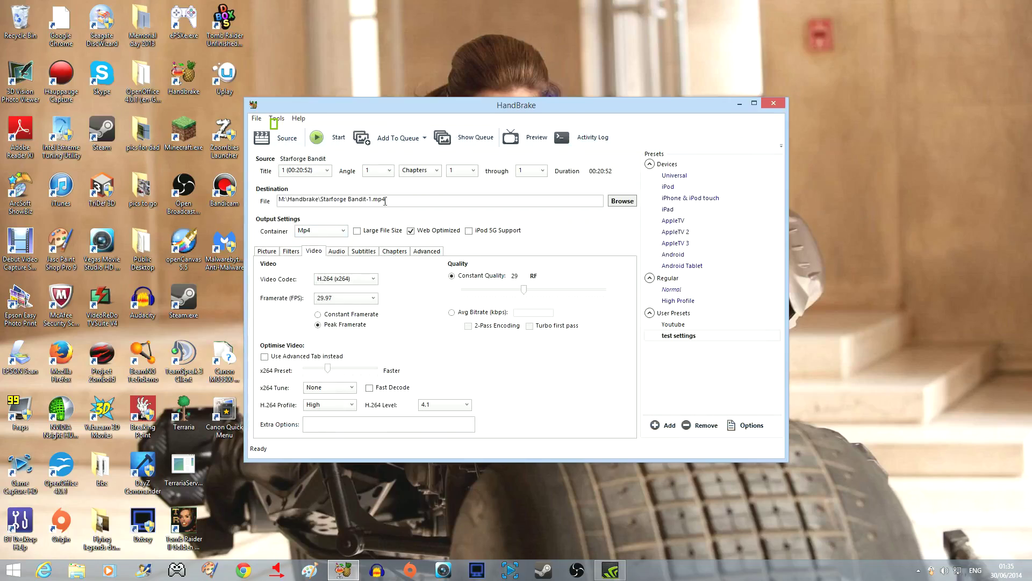
Start the encode and set the queue's When Done action to Shutdown
{"action": "left_click", "coordinate": [333, 139]}
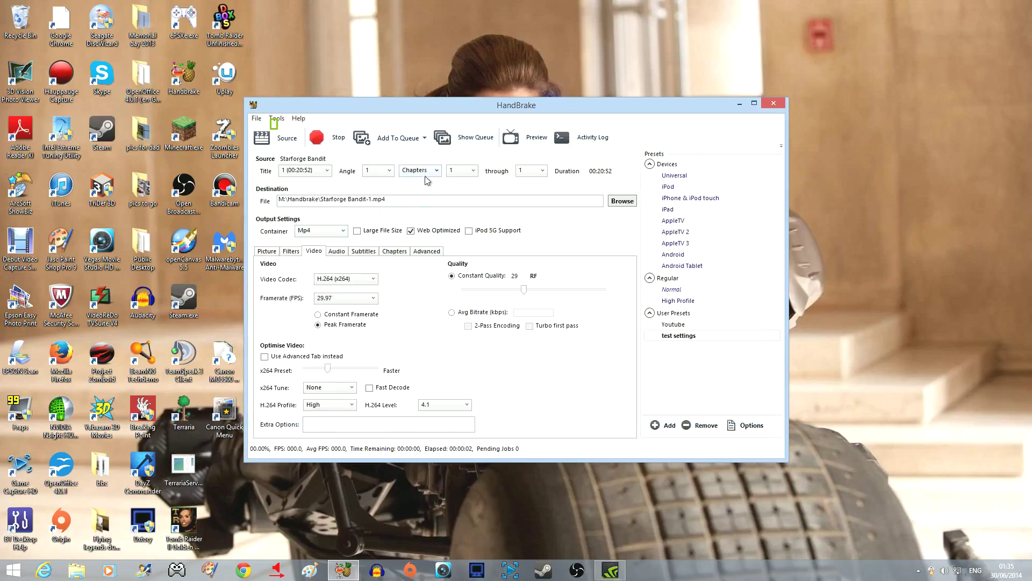
{"action": "left_click", "coordinate": [472, 141]}
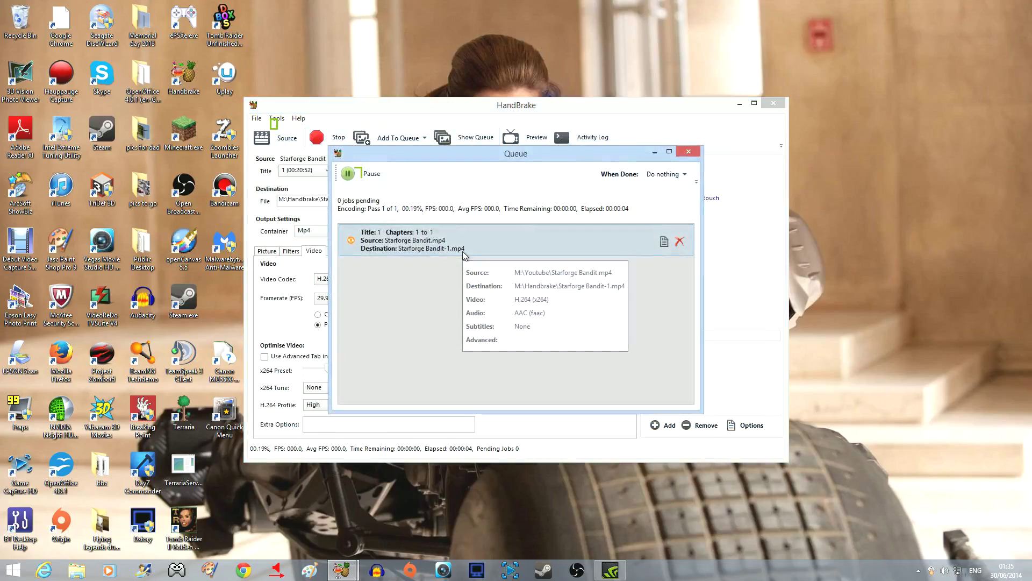
{"action": "left_click", "coordinate": [686, 175]}
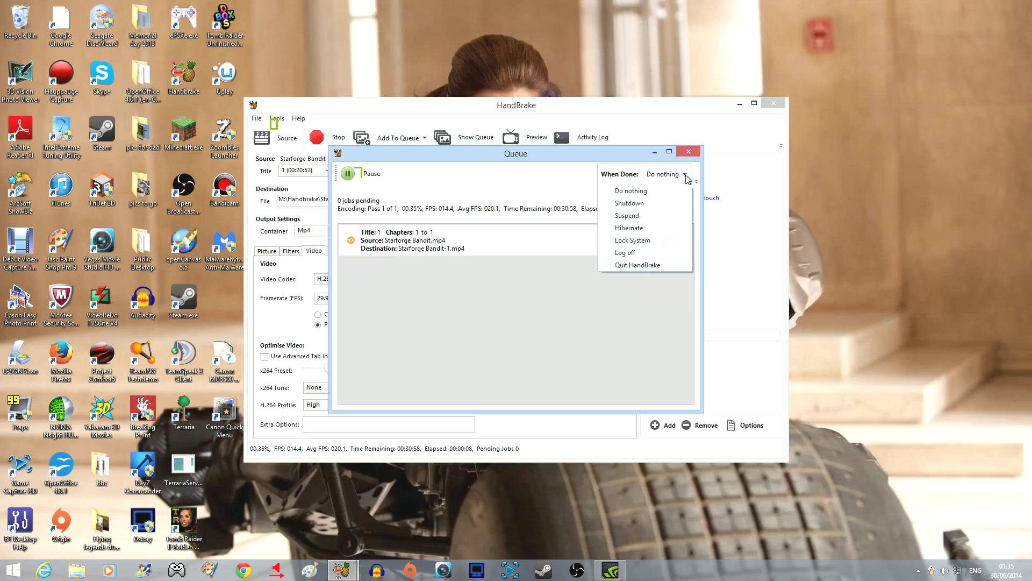
{"action": "left_click", "coordinate": [653, 204]}
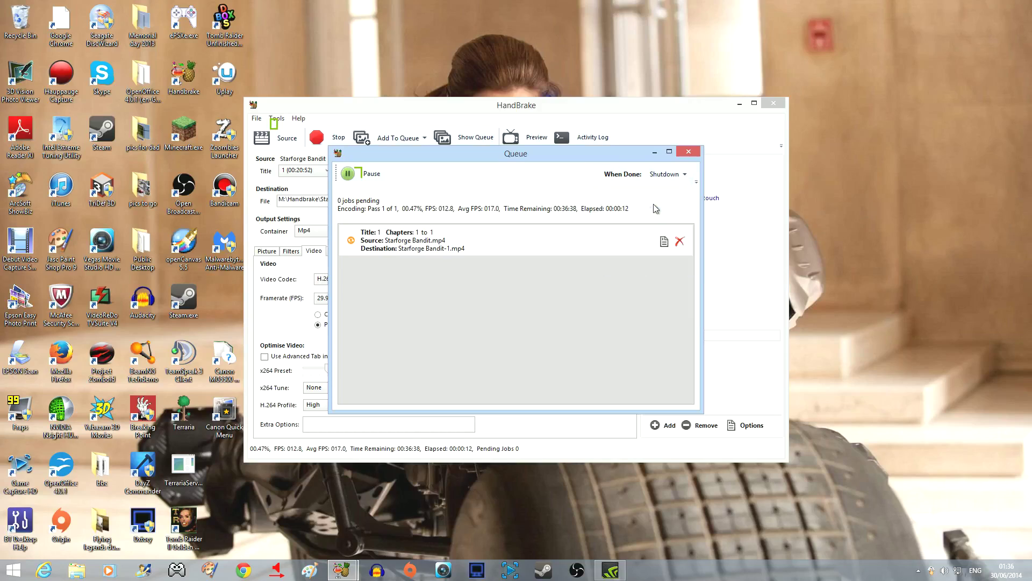
{"action": "mouse_move", "coordinate": [640, 255]}
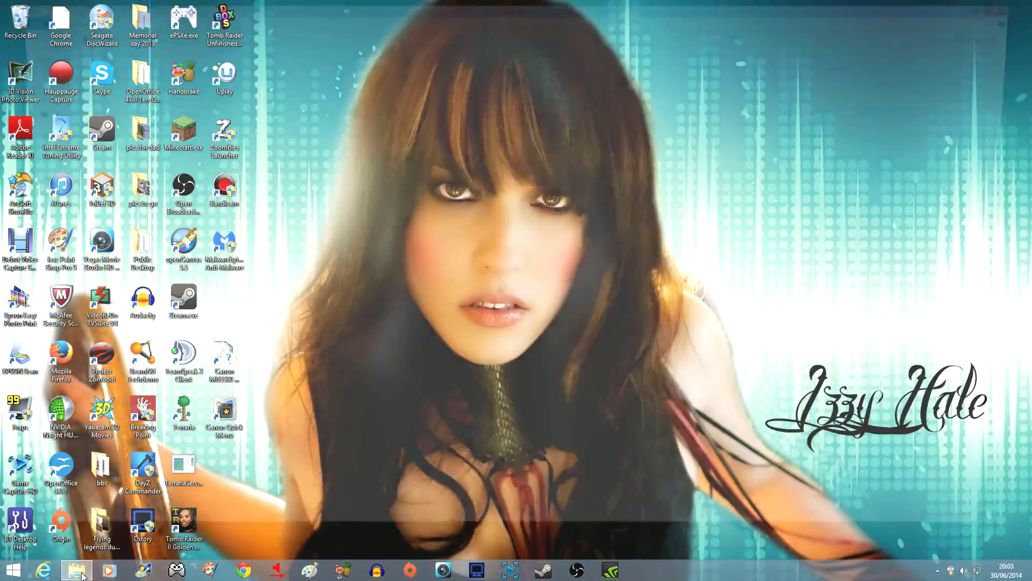
Open M:\Handbrake in File Explorer and confirm Starforge Bandit-1.mp4 is 217 MB
{"action": "left_click", "coordinate": [79, 572]}
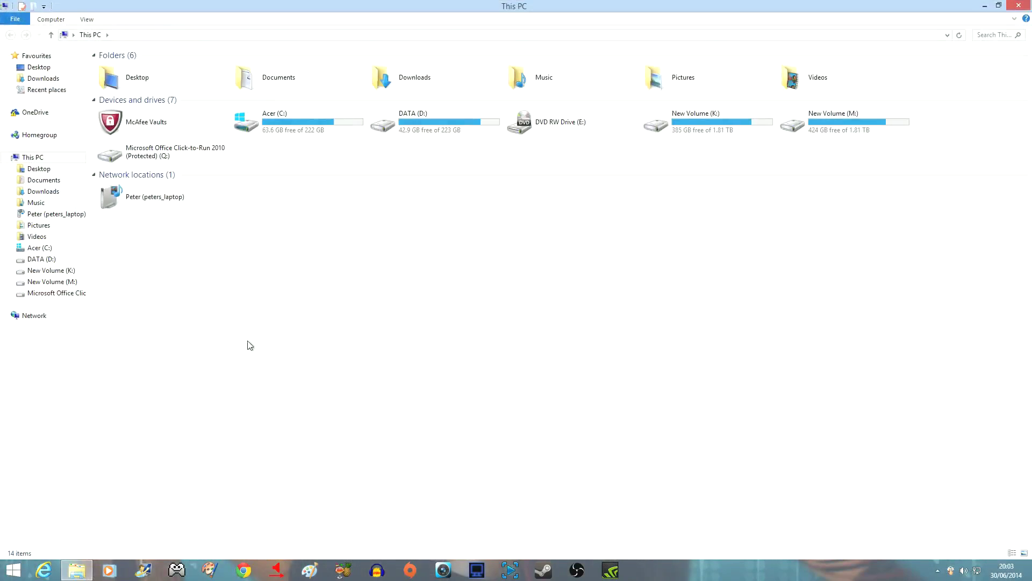
{"action": "double_click", "coordinate": [843, 134]}
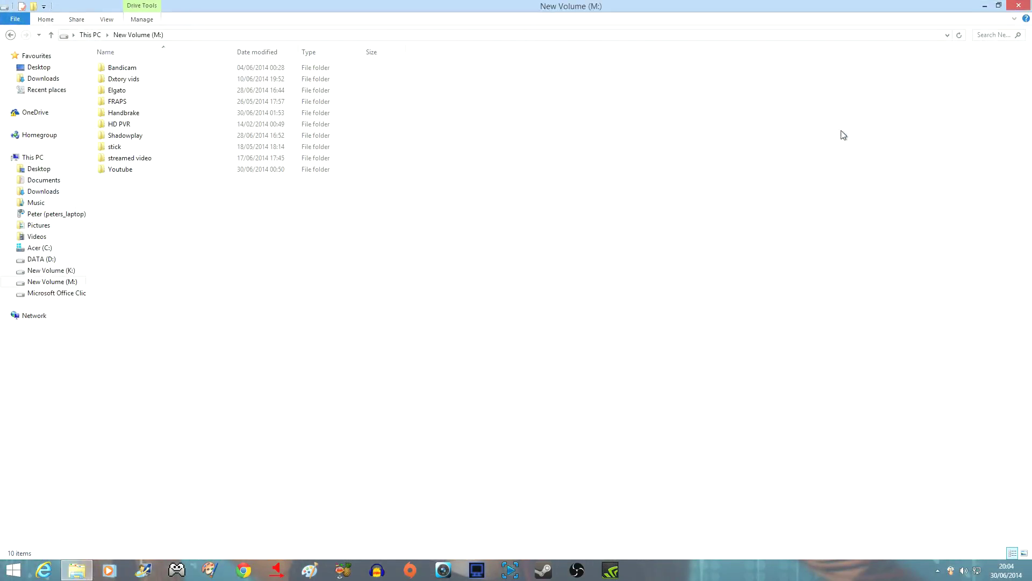
{"action": "double_click", "coordinate": [132, 114]}
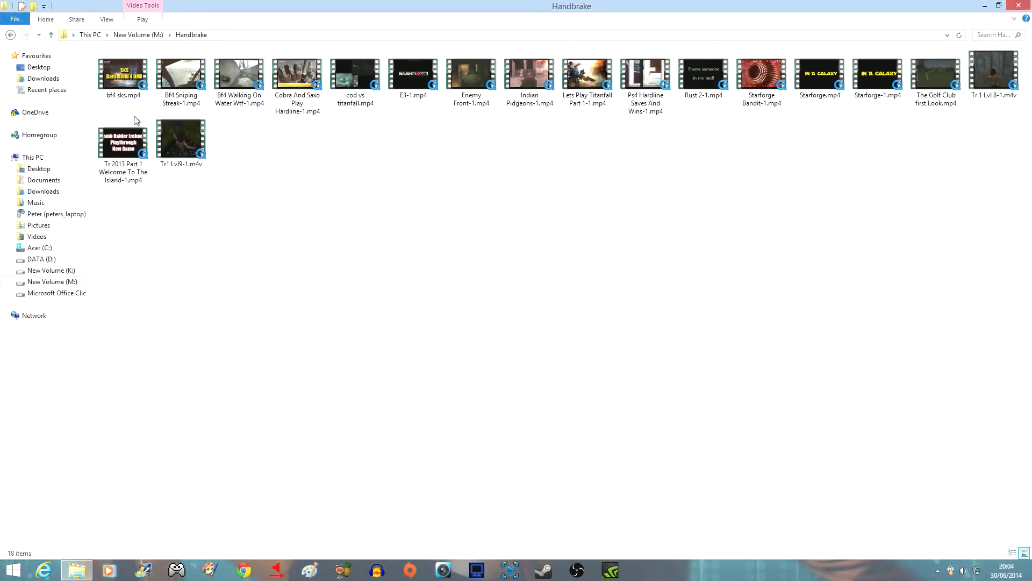
{"action": "left_click", "coordinate": [774, 80]}
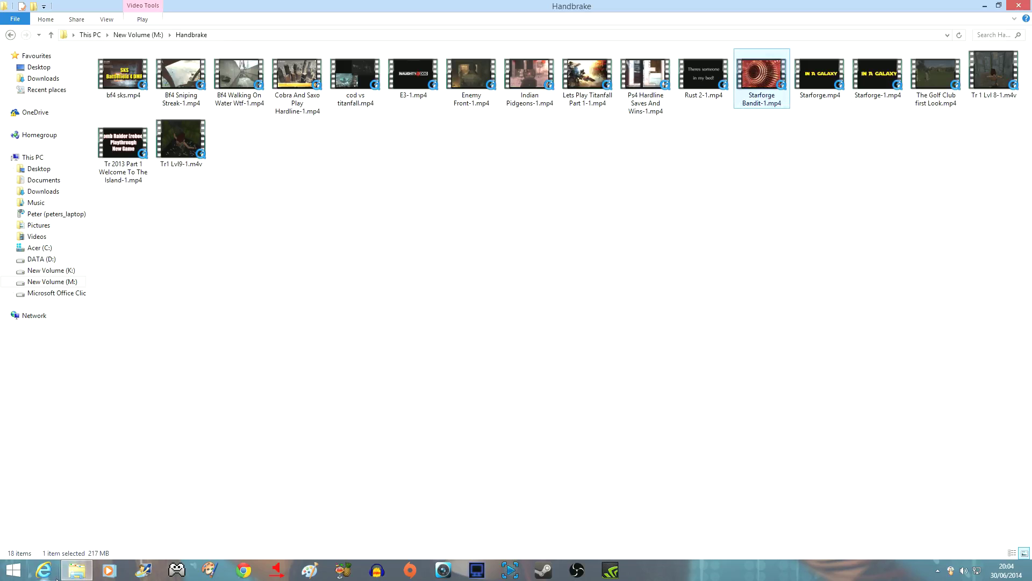
{"action": "right_click", "coordinate": [75, 571]}
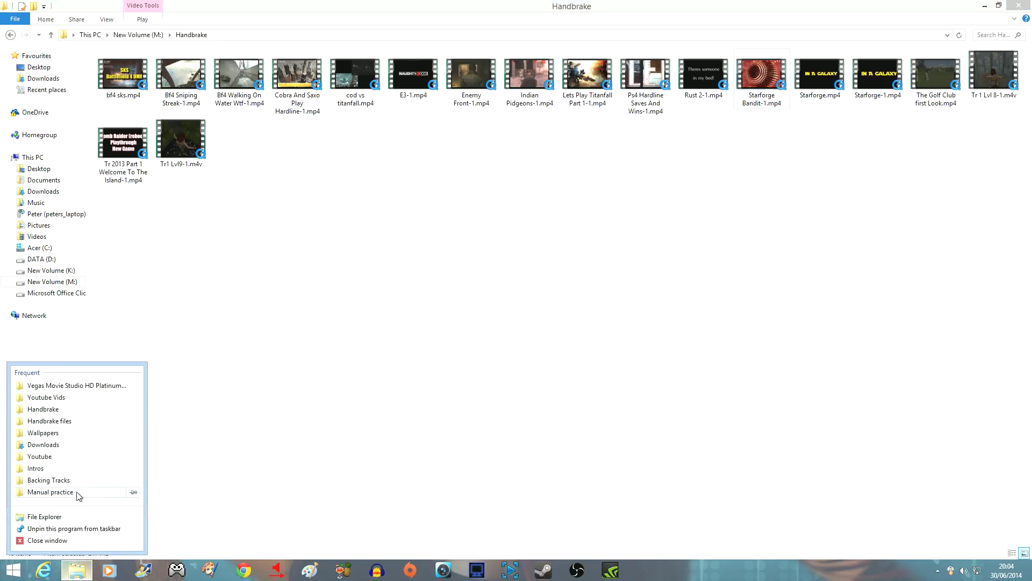
Open M:\Youtube in a new Explorer window and confirm the original Starforge Bandit.mp4 is 1.78 GB
{"action": "left_click", "coordinate": [69, 517]}
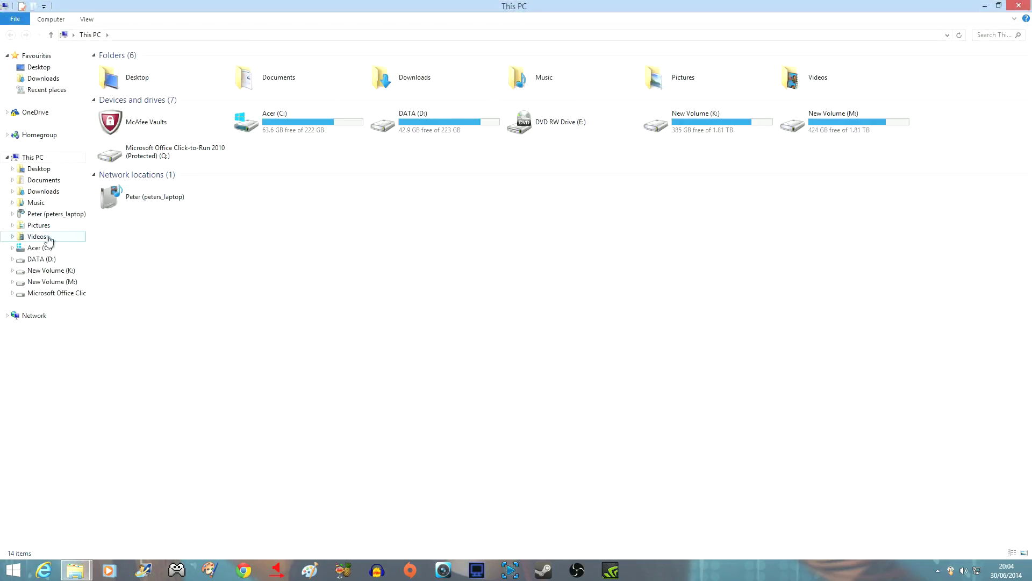
{"action": "left_click", "coordinate": [42, 285]}
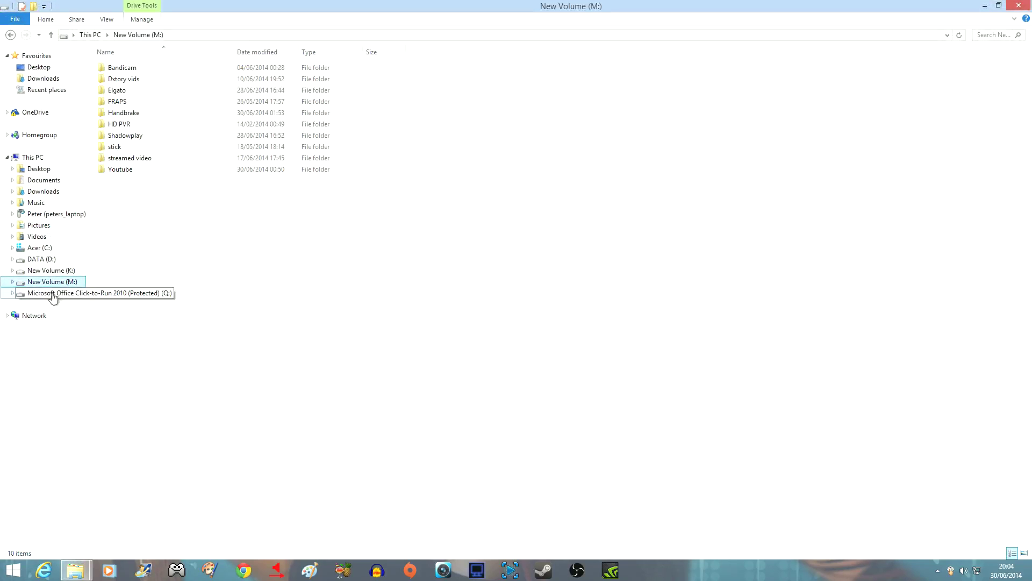
{"action": "double_click", "coordinate": [138, 168]}
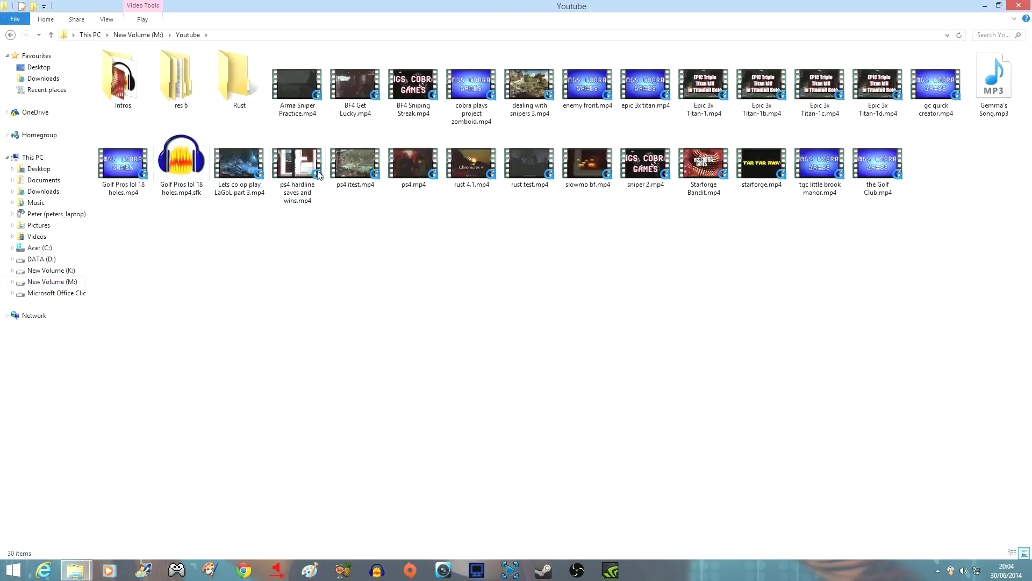
{"action": "left_click", "coordinate": [701, 164]}
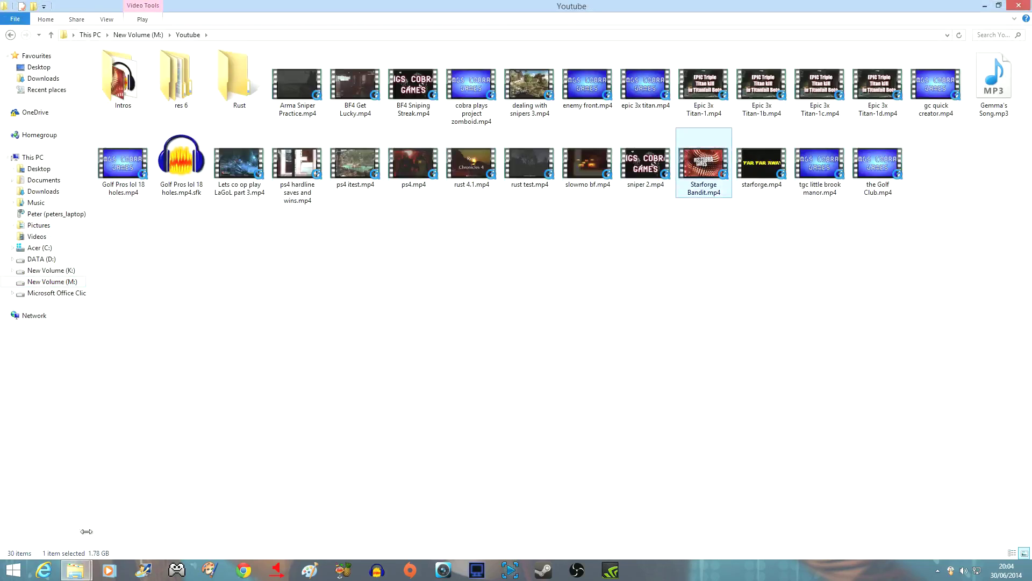
{"action": "right_click", "coordinate": [705, 173]}
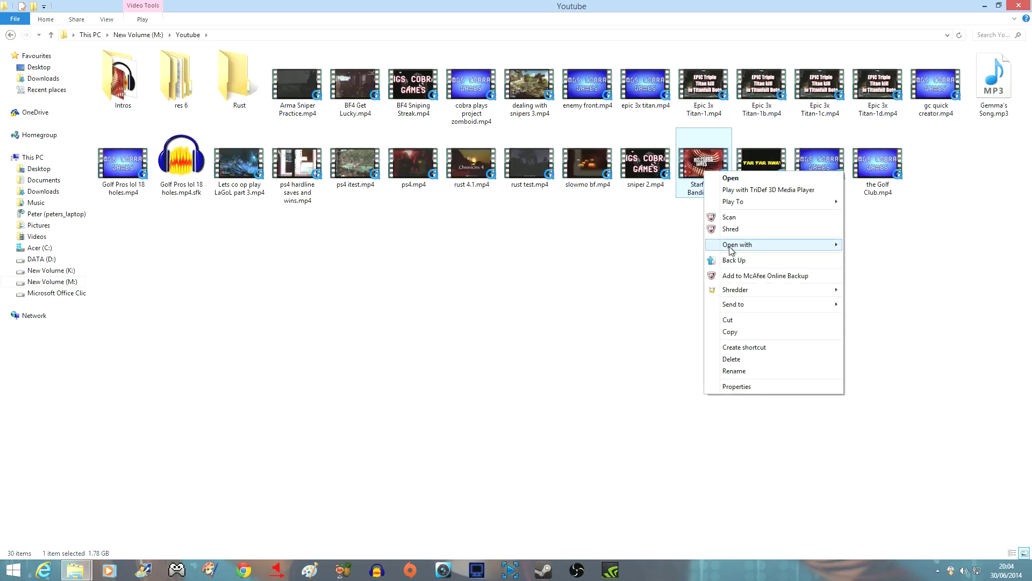
Play the original in Windows Media Player, skim from 3:37 to 18:41, then close it
{"action": "mouse_move", "coordinate": [732, 247]}
{"action": "left_click", "coordinate": [863, 293]}
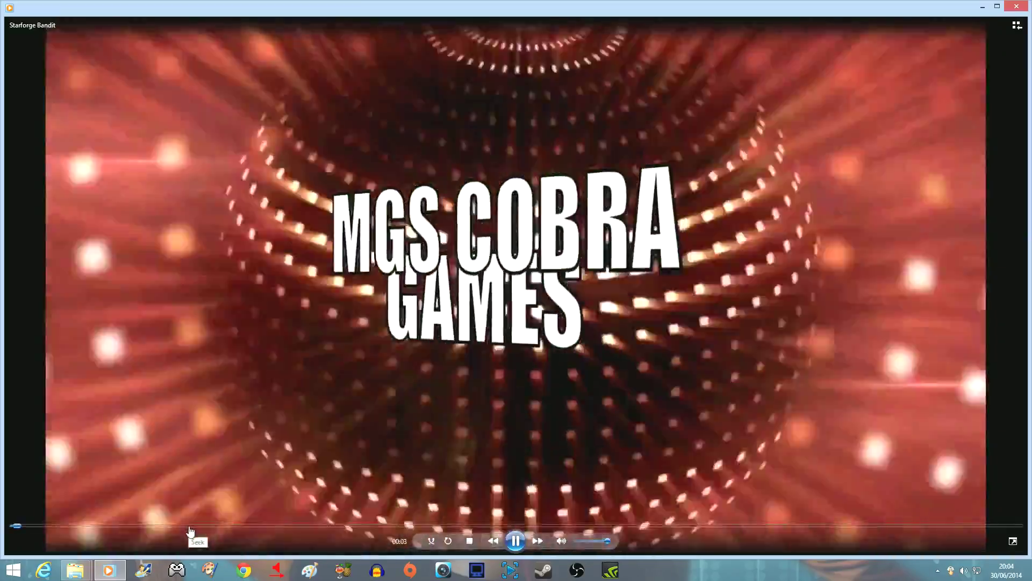
{"action": "left_click", "coordinate": [187, 525]}
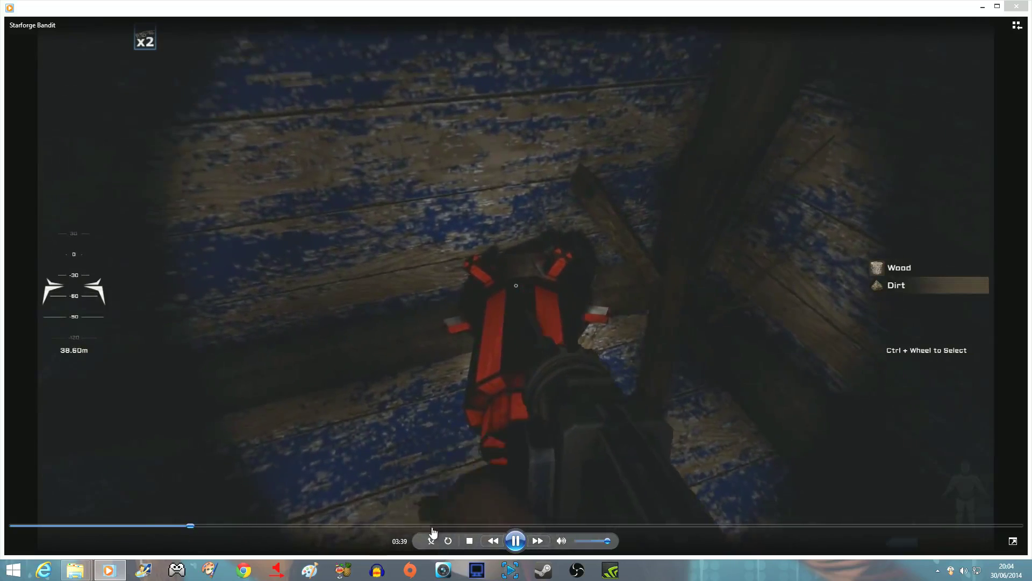
{"action": "left_click", "coordinate": [434, 525]}
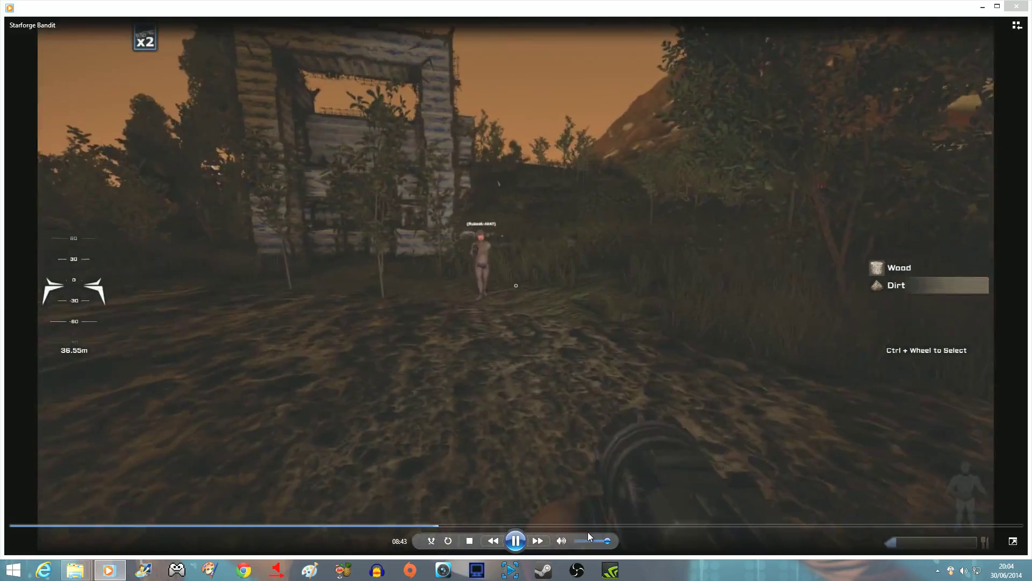
{"action": "left_click", "coordinate": [612, 526]}
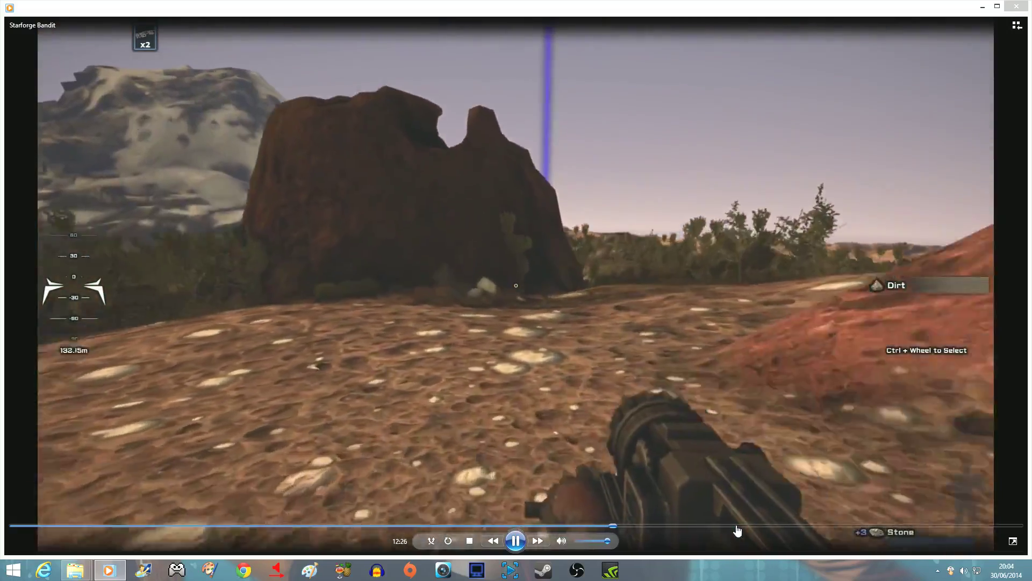
{"action": "left_click", "coordinate": [737, 526]}
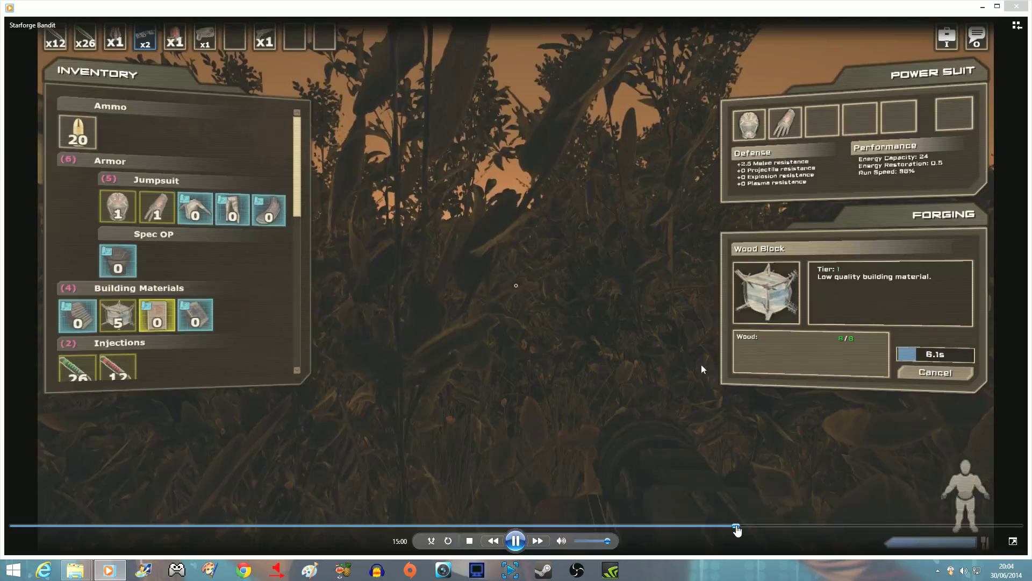
{"action": "left_click", "coordinate": [913, 525]}
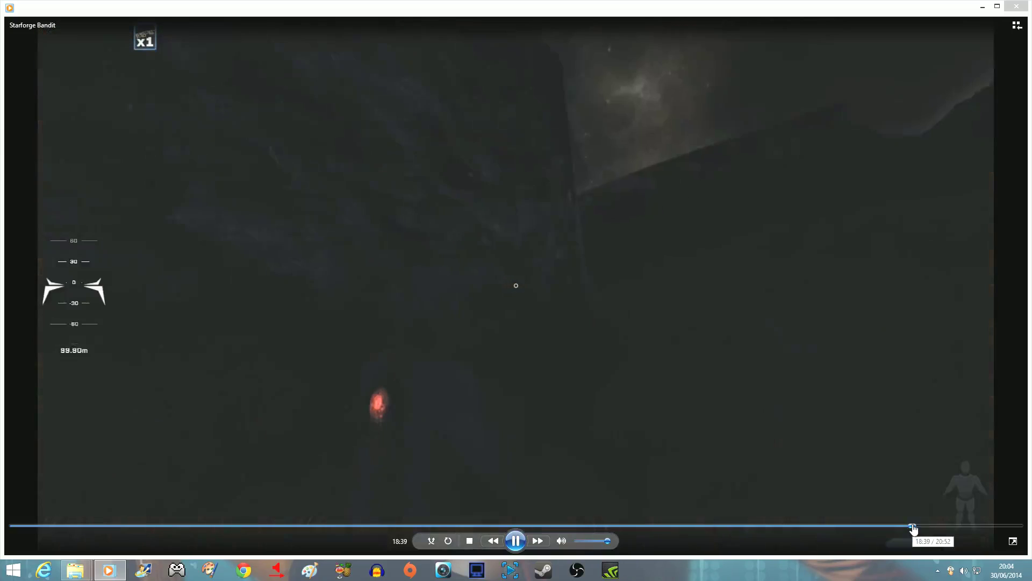
{"action": "left_click", "coordinate": [1017, 6]}
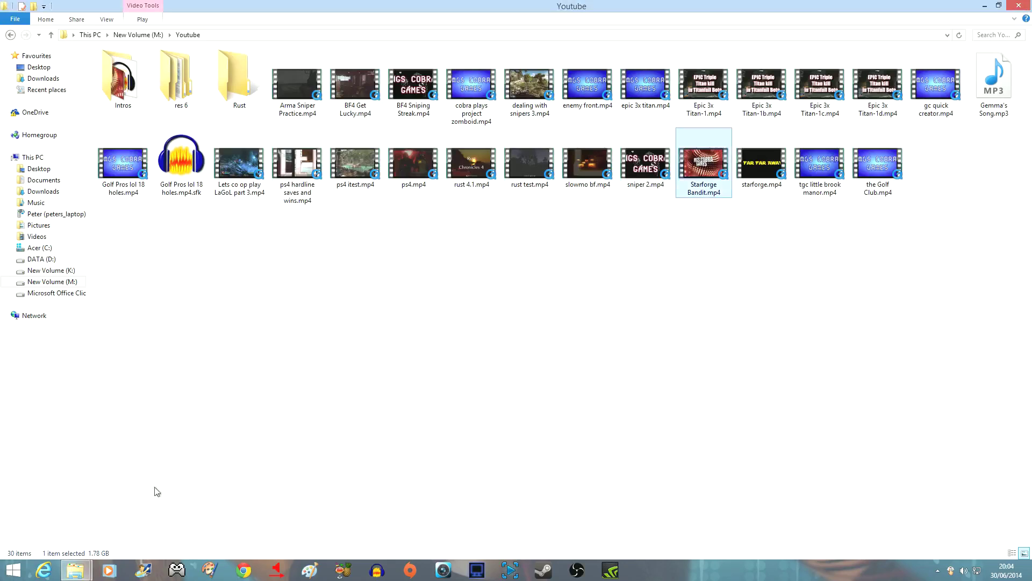
Open Starforge Bandit-1.mp4 from the Handbrake folder with Windows Media Player
{"action": "mouse_move", "coordinate": [79, 566]}
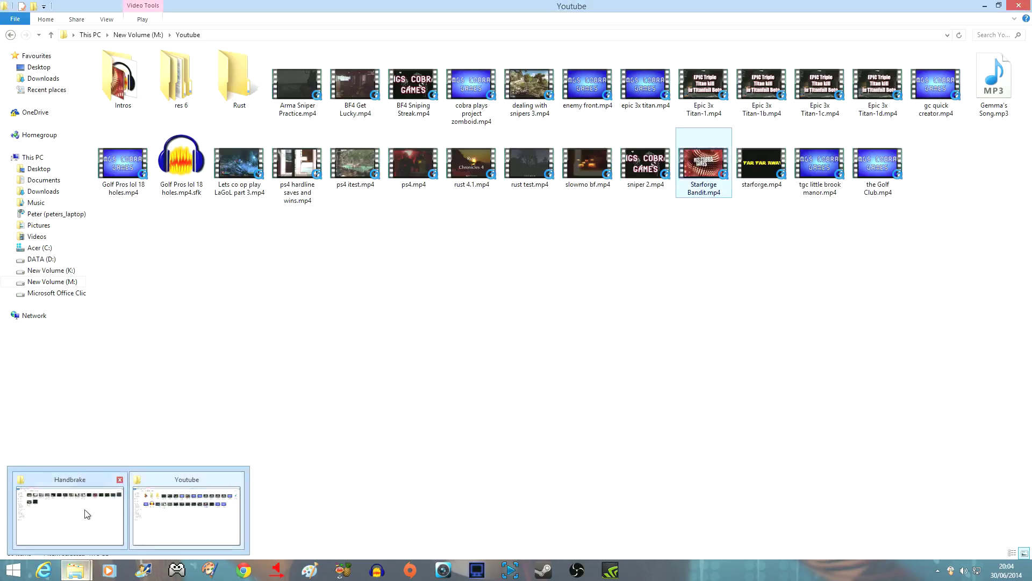
{"action": "left_click", "coordinate": [103, 512]}
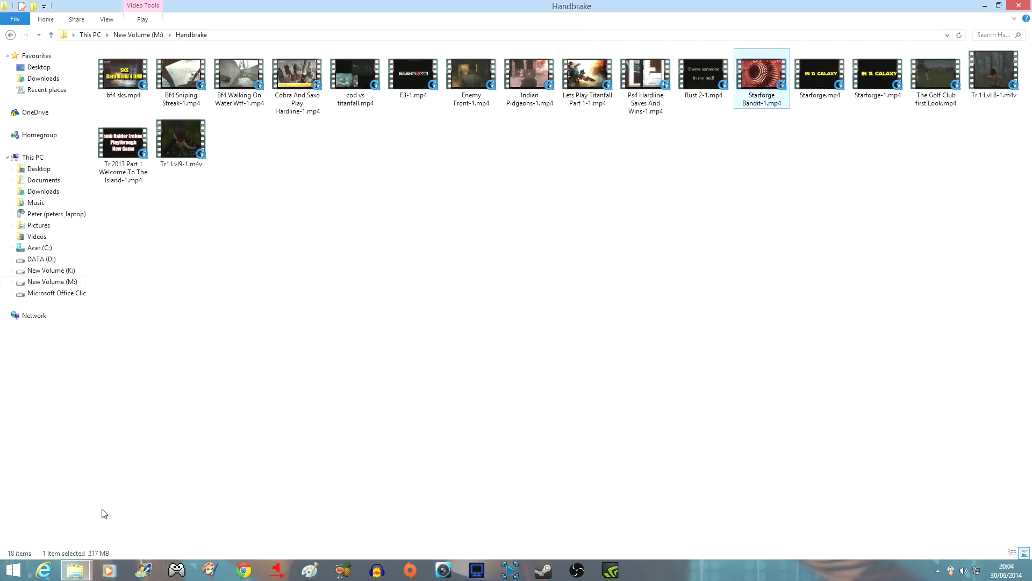
{"action": "right_click", "coordinate": [753, 86]}
{"action": "mouse_move", "coordinate": [785, 157]}
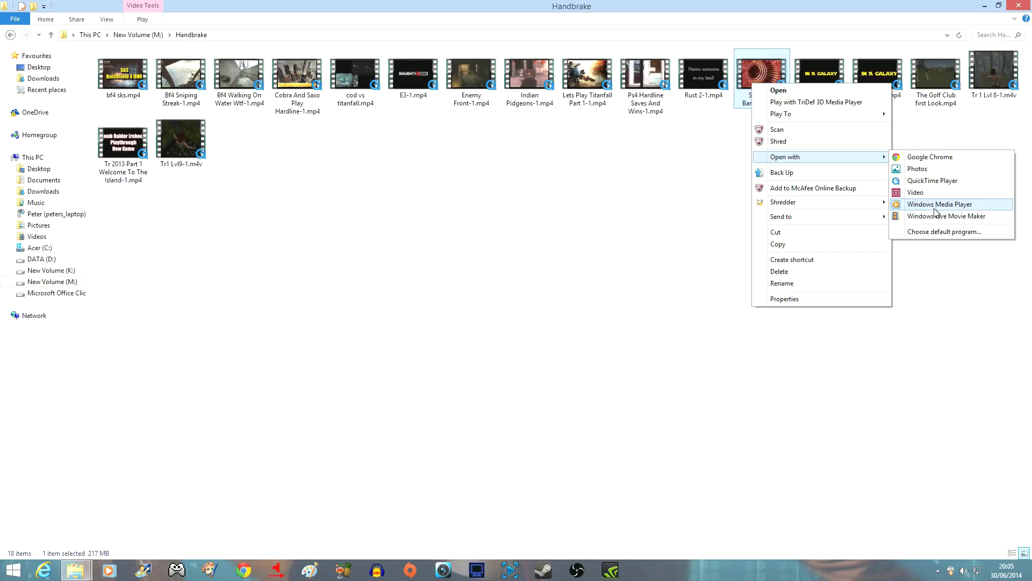
{"action": "left_click", "coordinate": [935, 210]}
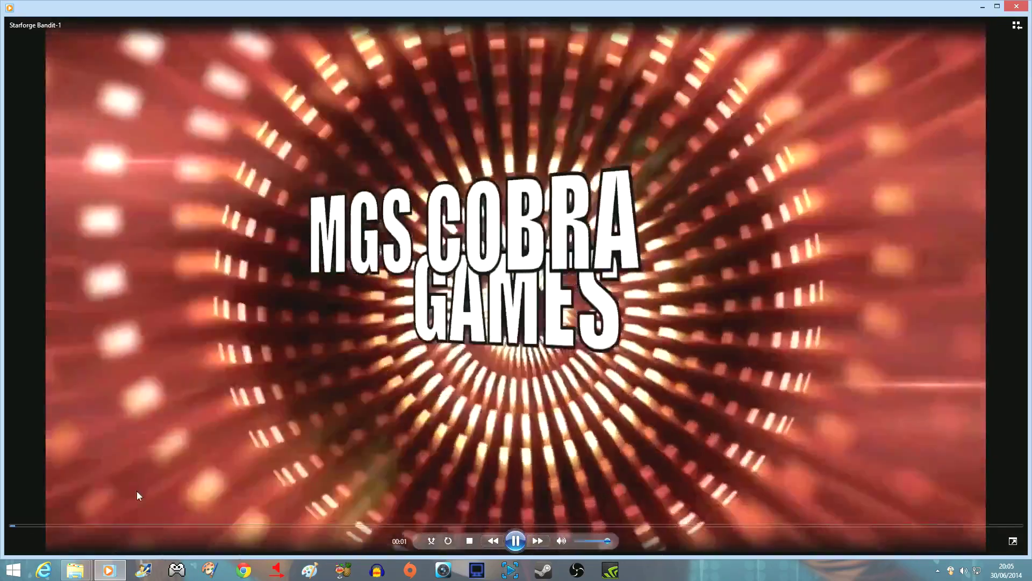
Skim the re-encoded video at 02:51, 05:25, 07:26, 09:31, 11:14, 12:54 and 14:50, then close the player
{"action": "left_click", "coordinate": [148, 526]}
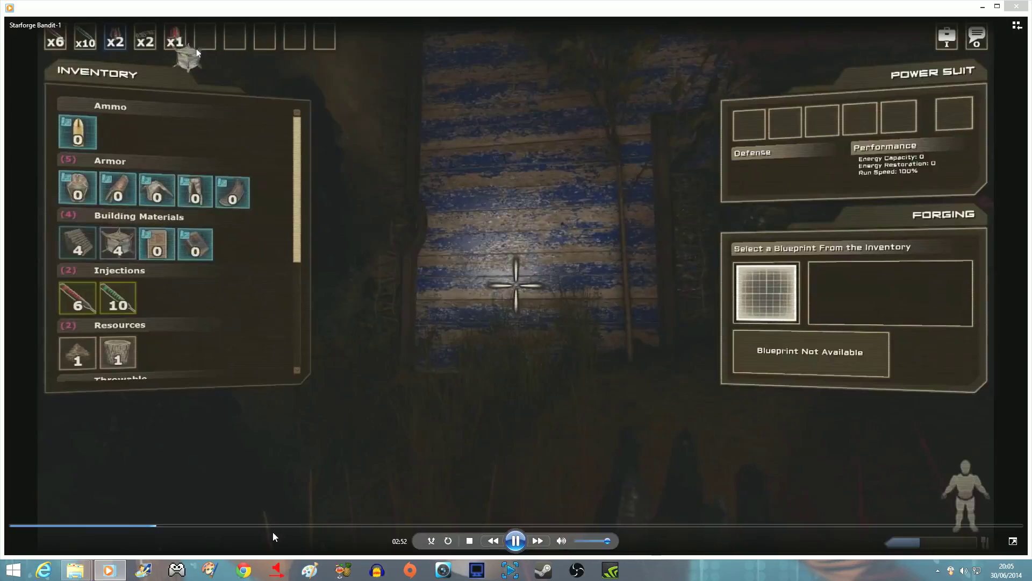
{"action": "left_click", "coordinate": [275, 527]}
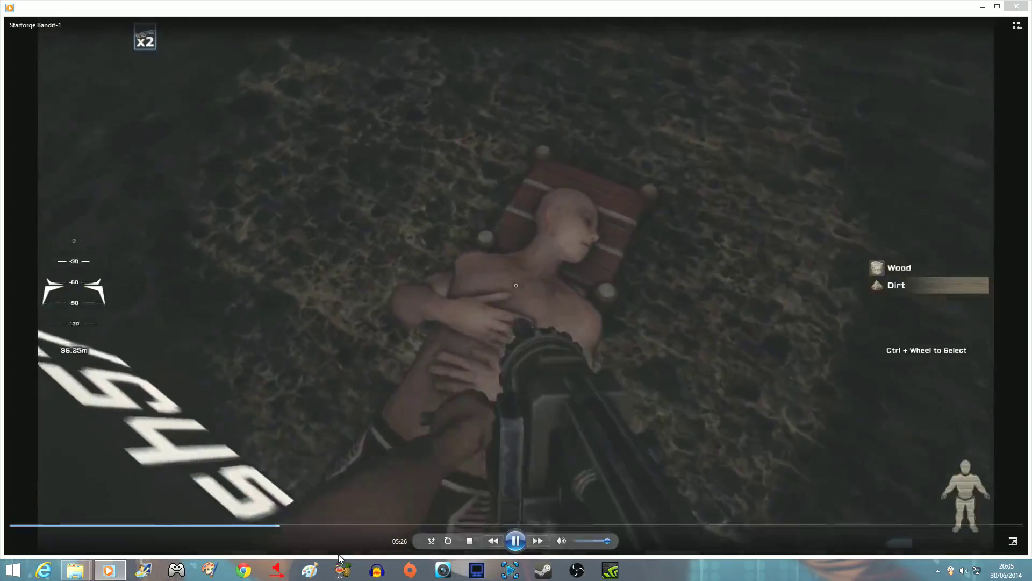
{"action": "left_click", "coordinate": [378, 526]}
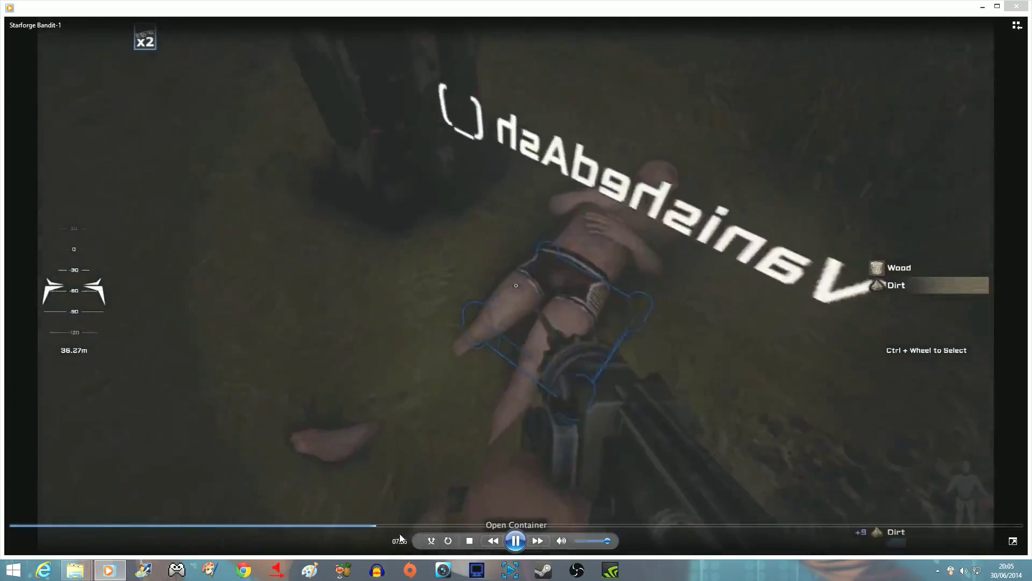
{"action": "left_click", "coordinate": [476, 526]}
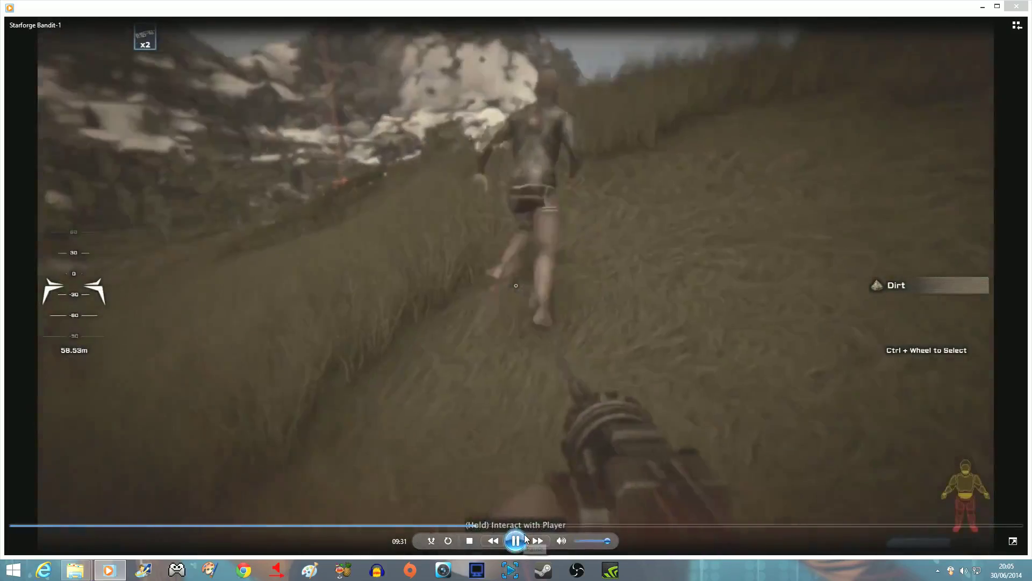
{"action": "left_click", "coordinate": [559, 526]}
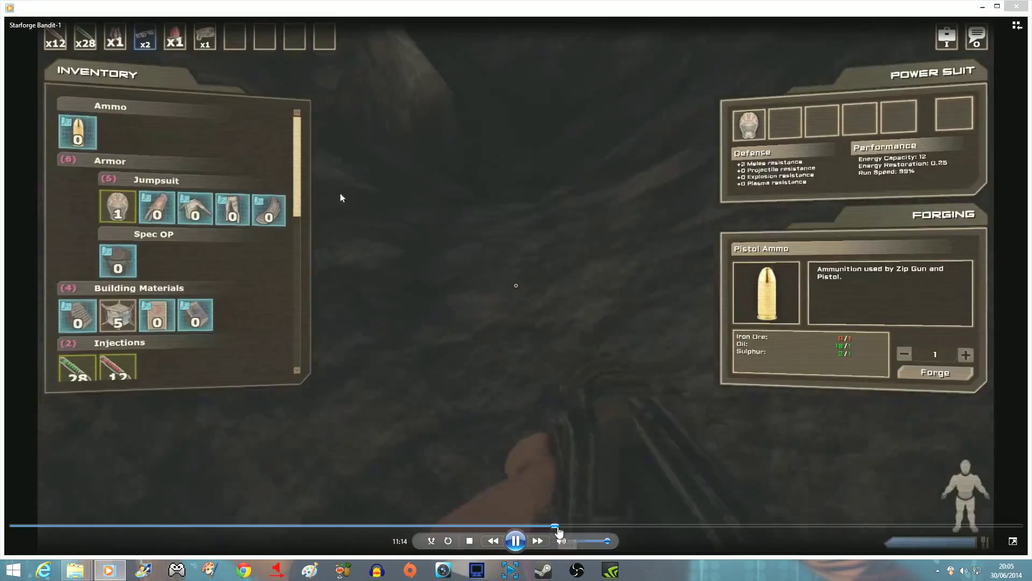
{"action": "left_click", "coordinate": [636, 526]}
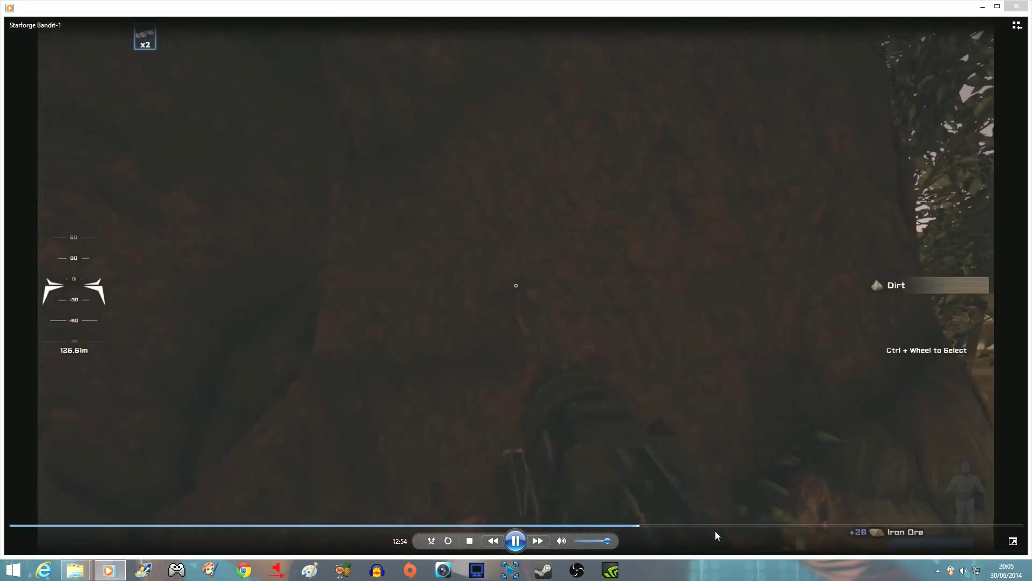
{"action": "left_click", "coordinate": [728, 529]}
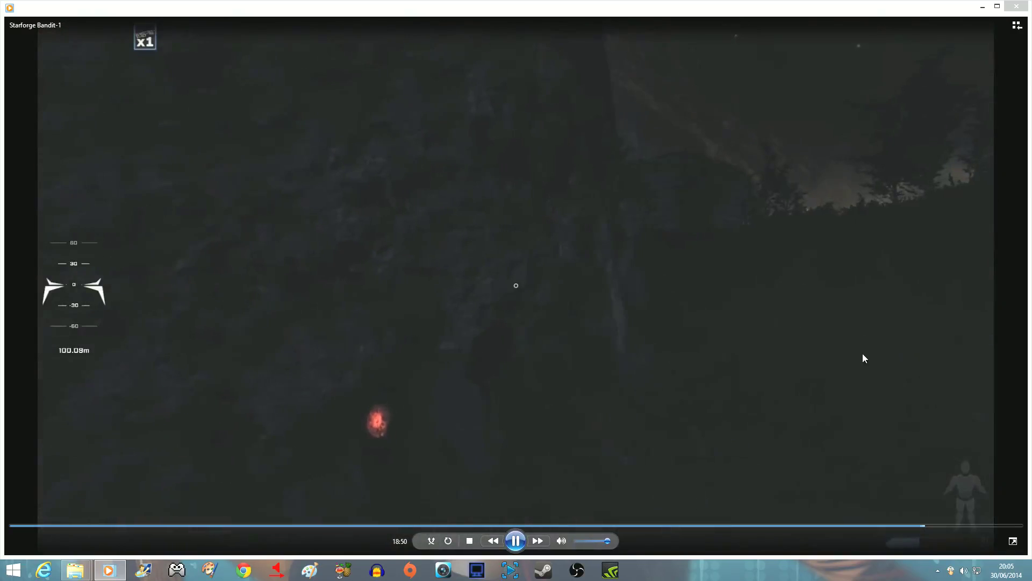
{"action": "left_click", "coordinate": [1016, 6]}
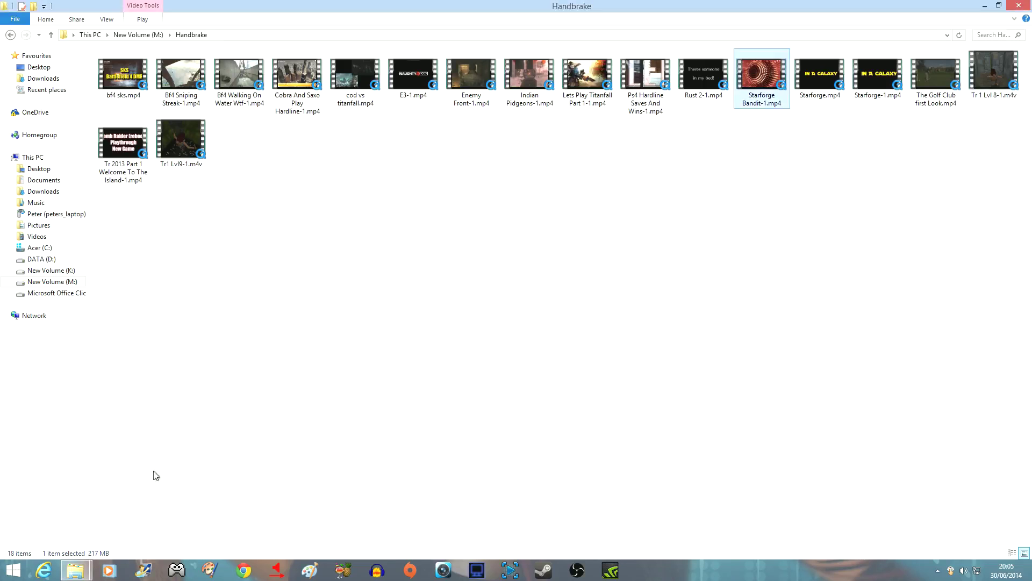
Show the Handbrake and Youtube windows together, selecting the 1.78 GB original beside the 217 MB encode
{"action": "mouse_move", "coordinate": [75, 569]}
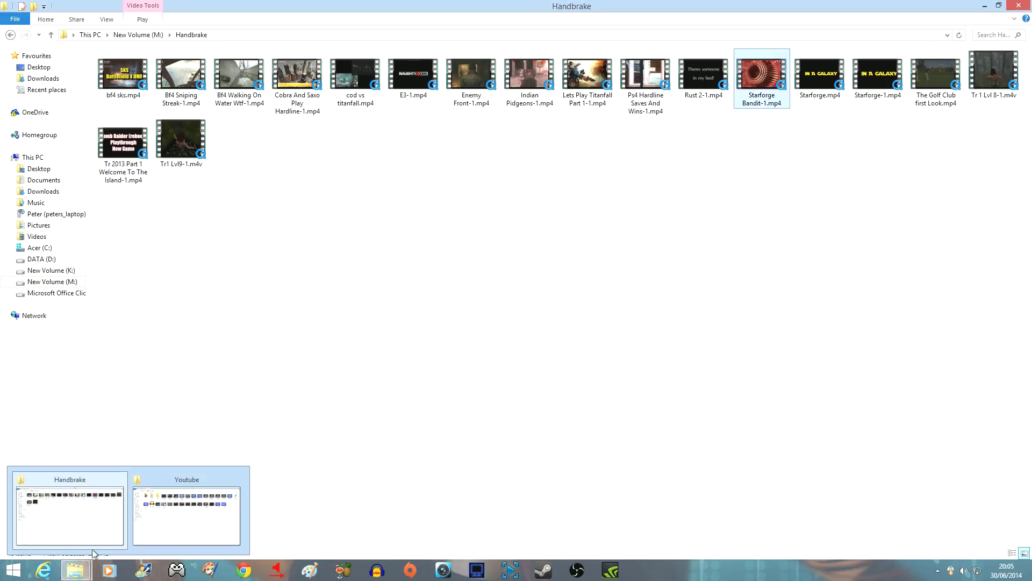
{"action": "left_click", "coordinate": [154, 526]}
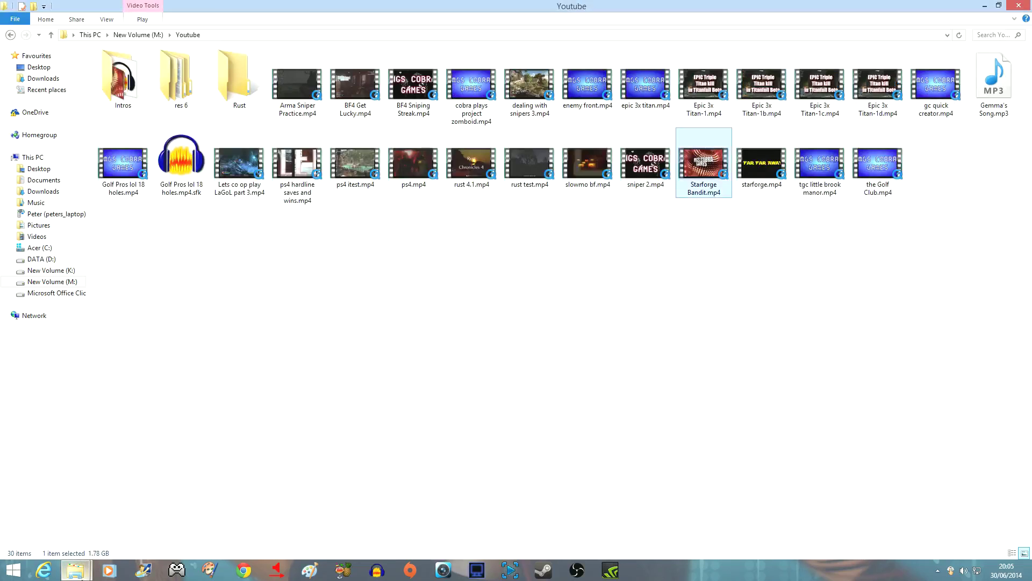
{"action": "mouse_move", "coordinate": [76, 569]}
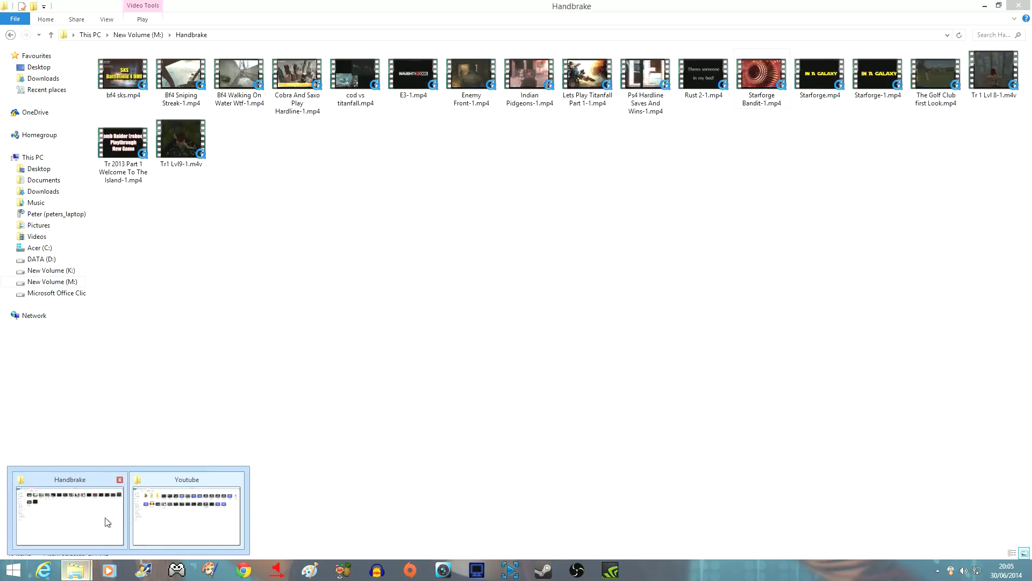
{"action": "left_click", "coordinate": [107, 522]}
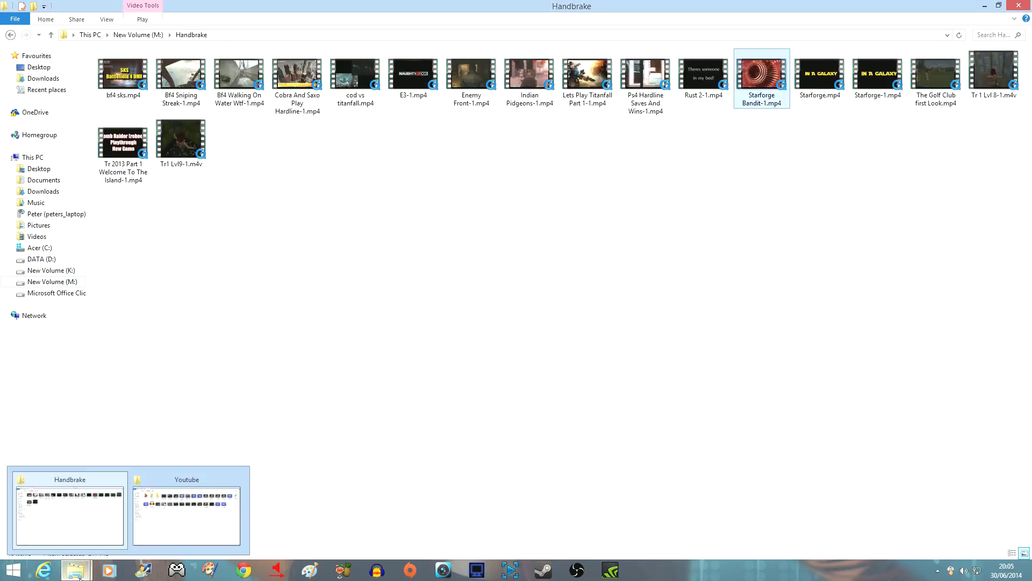
{"action": "left_click", "coordinate": [1002, 8]}
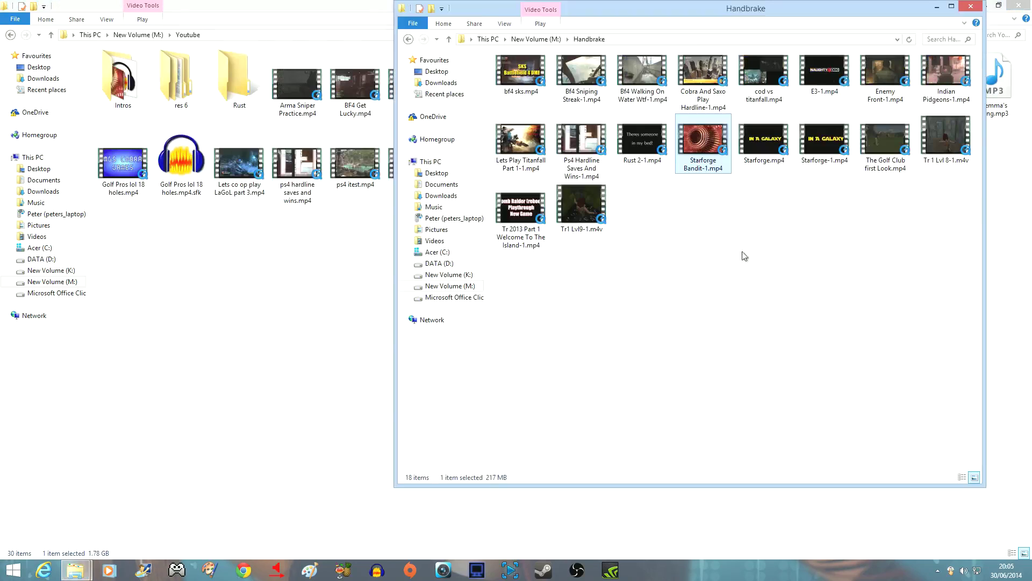
{"action": "left_click", "coordinate": [324, 304]}
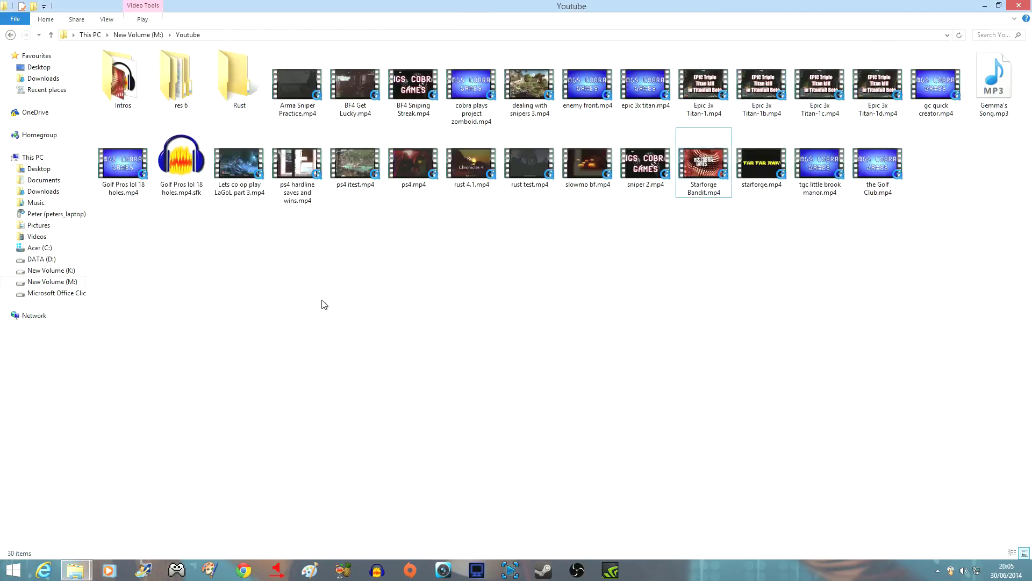
{"action": "left_click", "coordinate": [706, 166]}
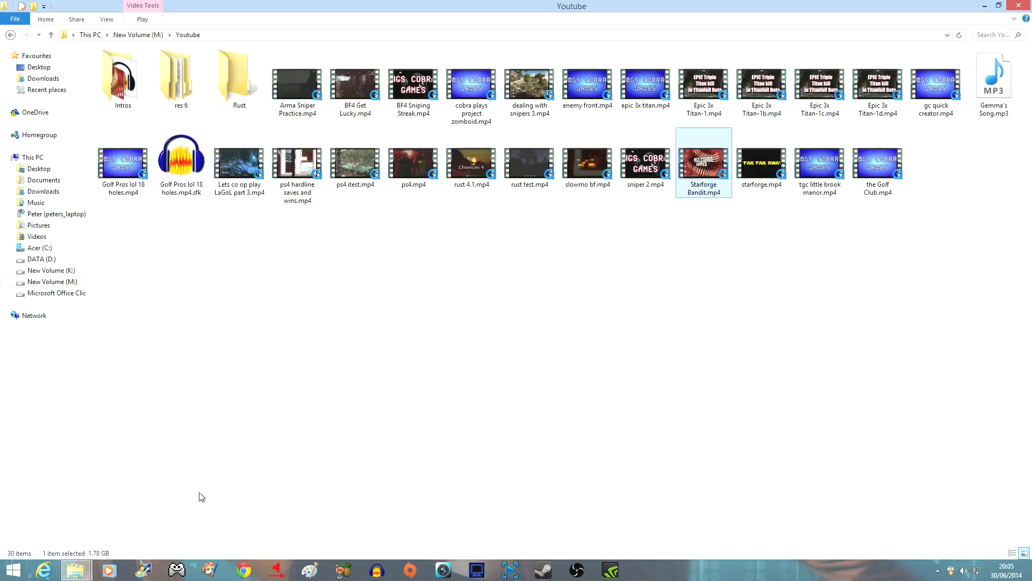
{"action": "left_click", "coordinate": [75, 570]}
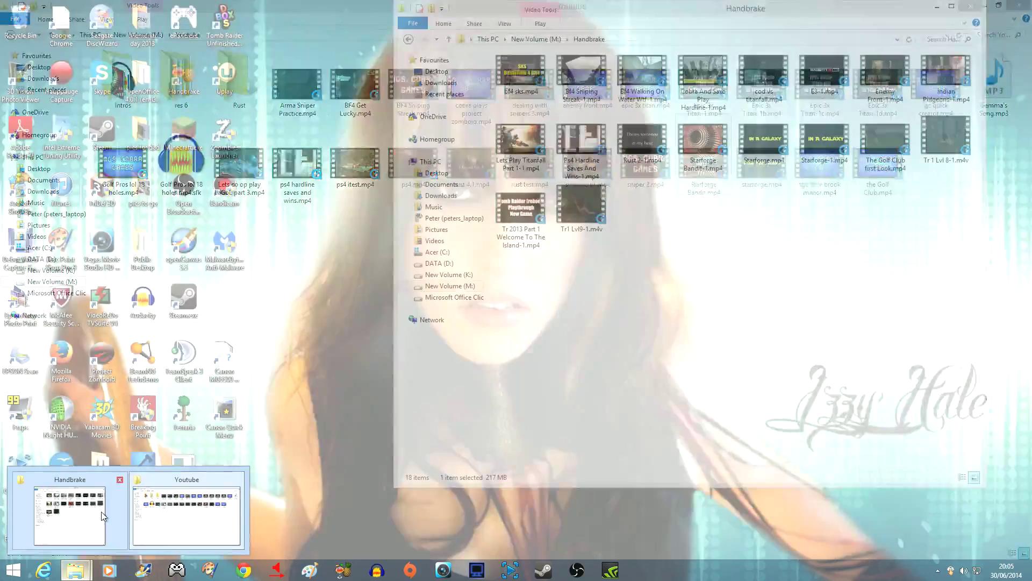
{"action": "left_click", "coordinate": [99, 514]}
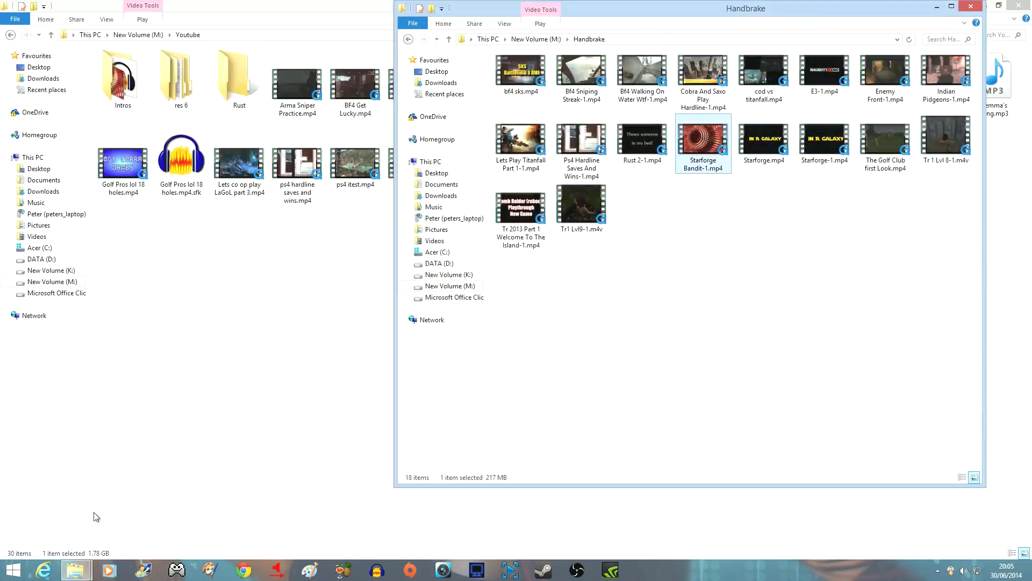